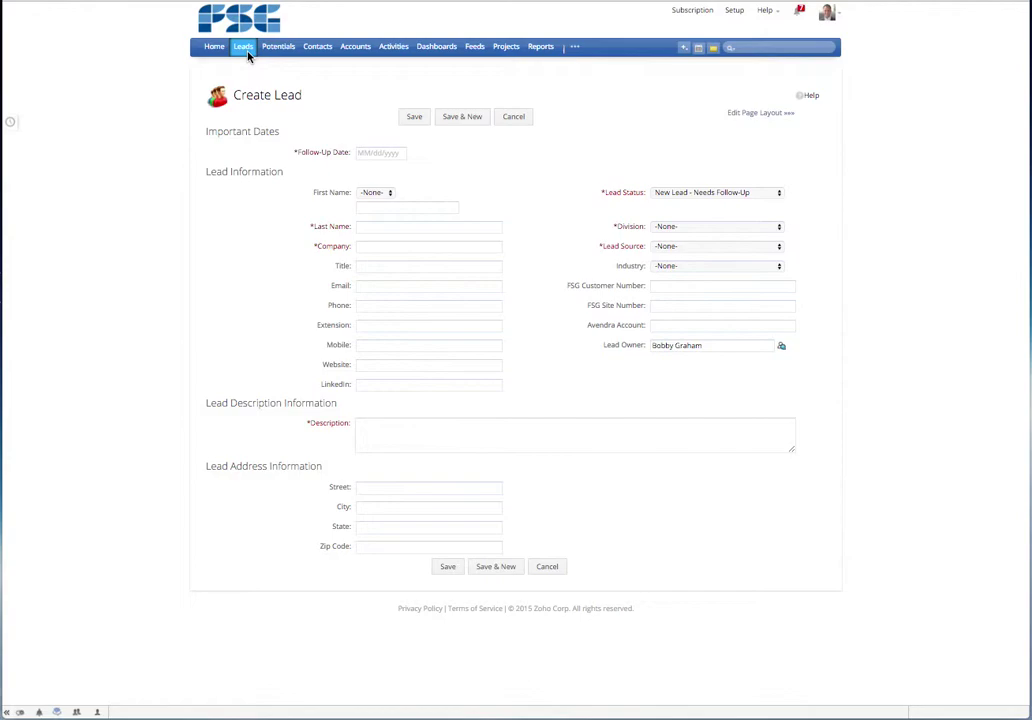
- Set the Follow-Up Date to December 16, 2015 (12/16/2015) from the calendar popup
left_click(385, 156)
left_click(371, 155)
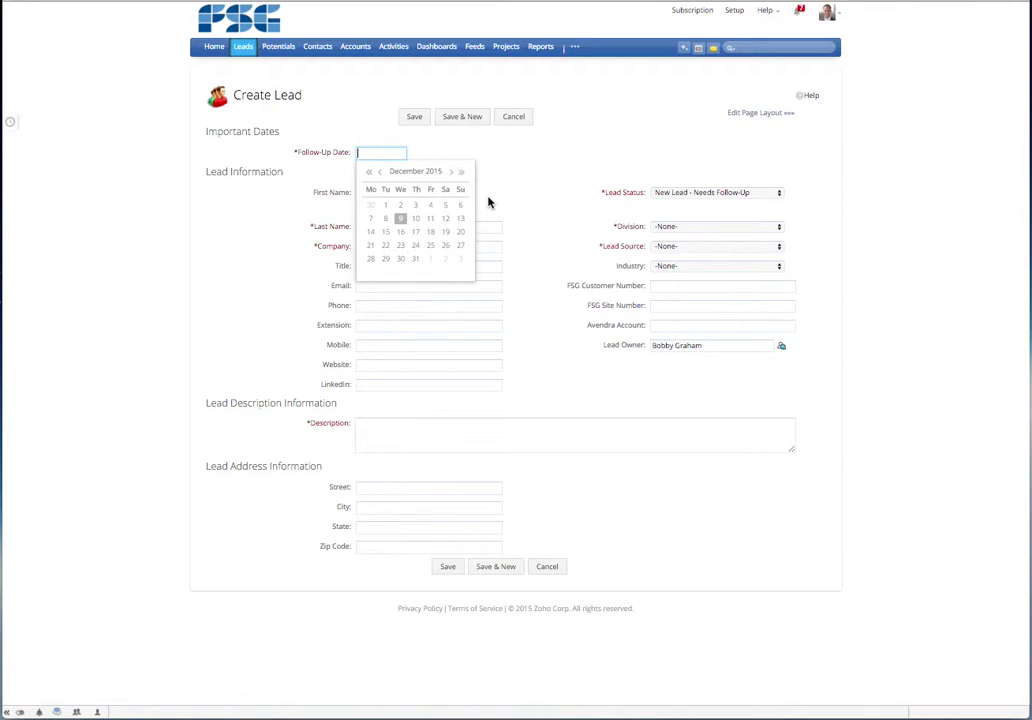
left_click(403, 234)
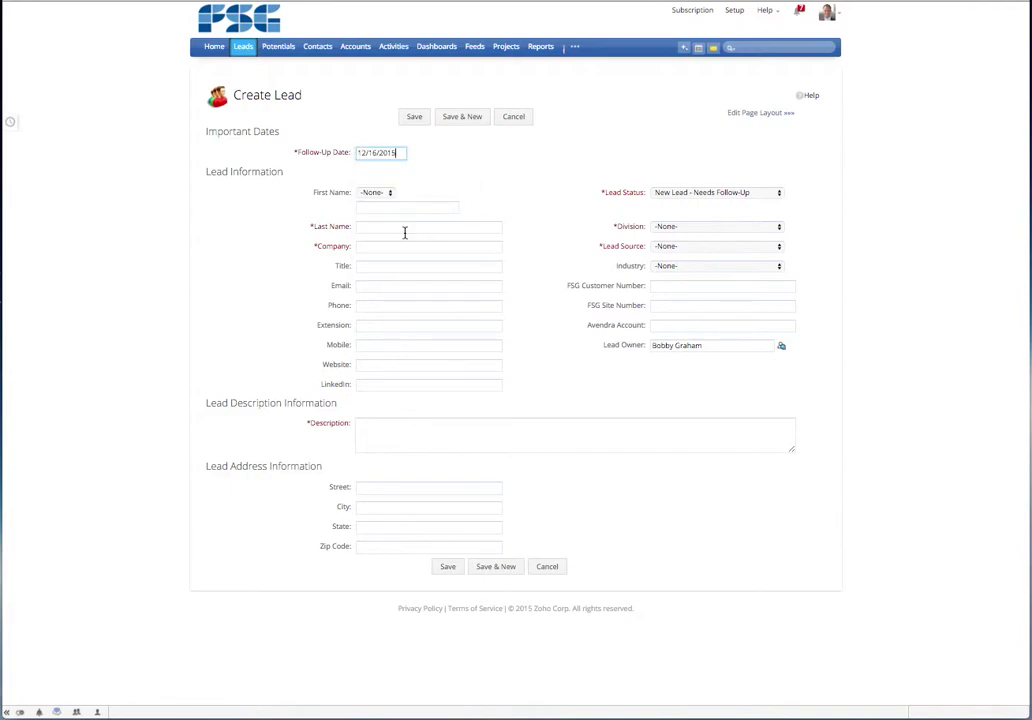
- Enter the lead's first name in the First Name field
left_click(405, 209)
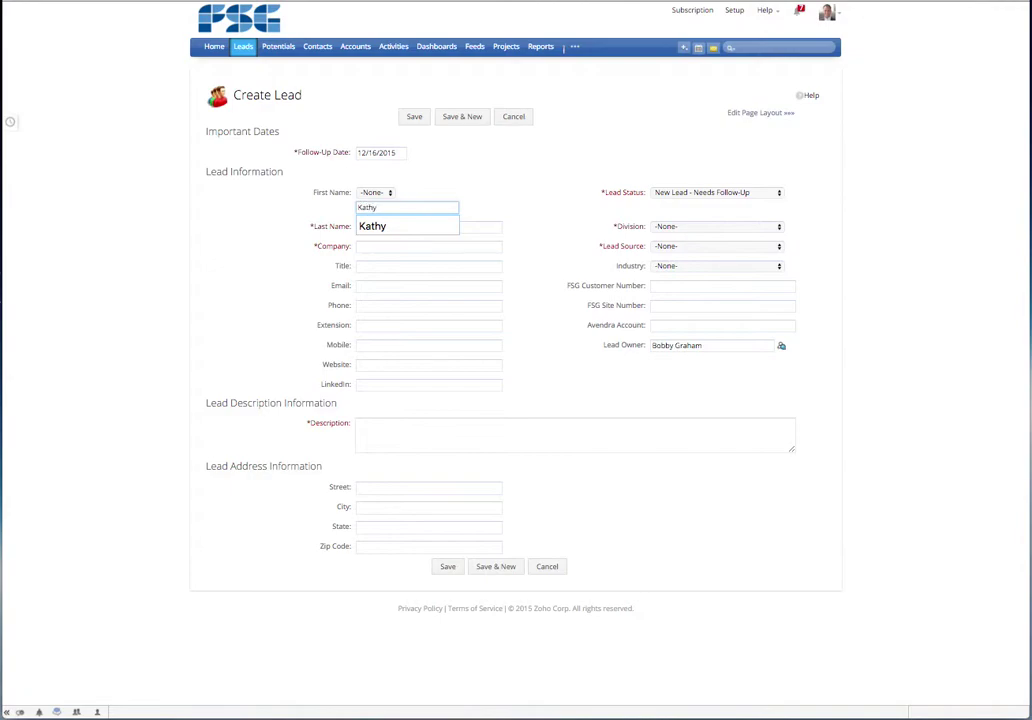
key("Tab")
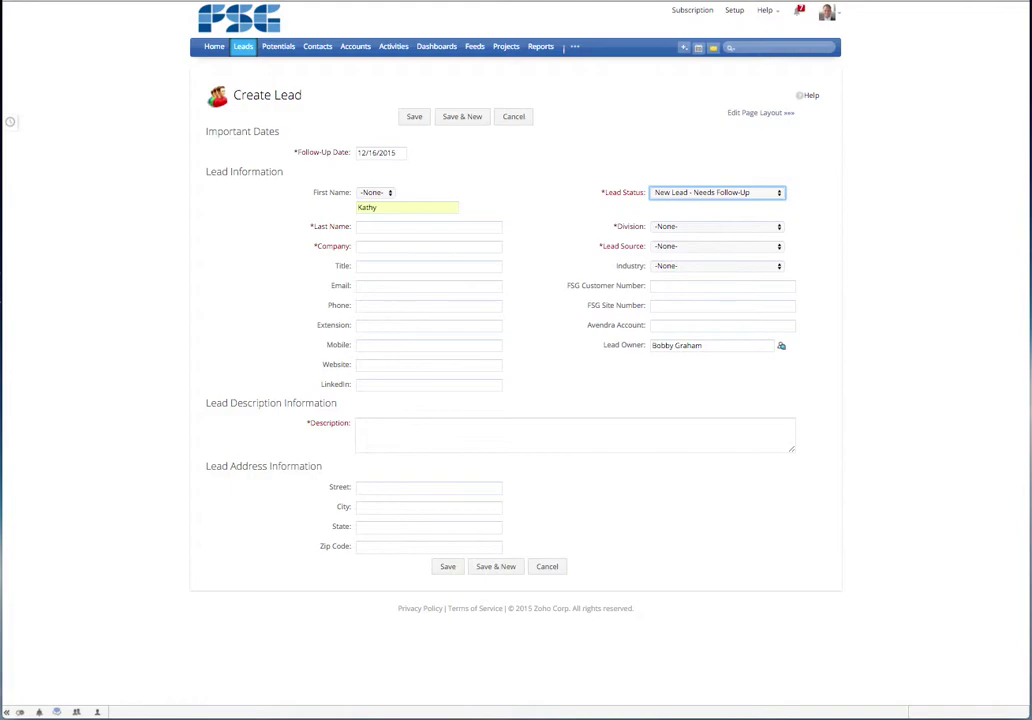
- Open the Lead Status dropdown and browse the status options down to Lead Inactivated
key("space")
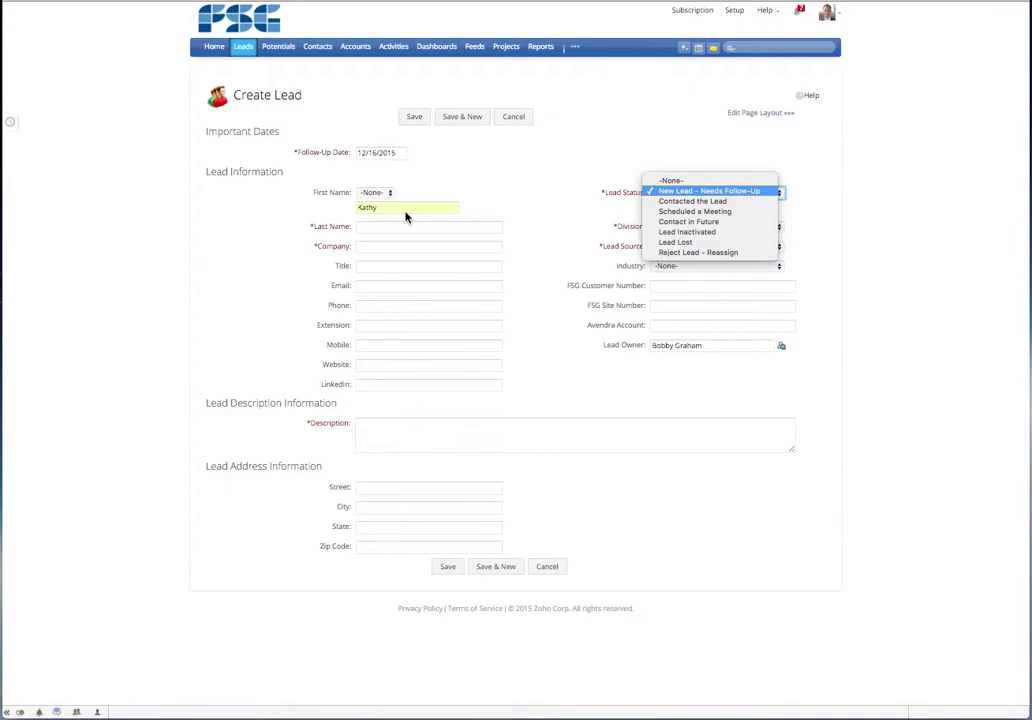
key("Down")
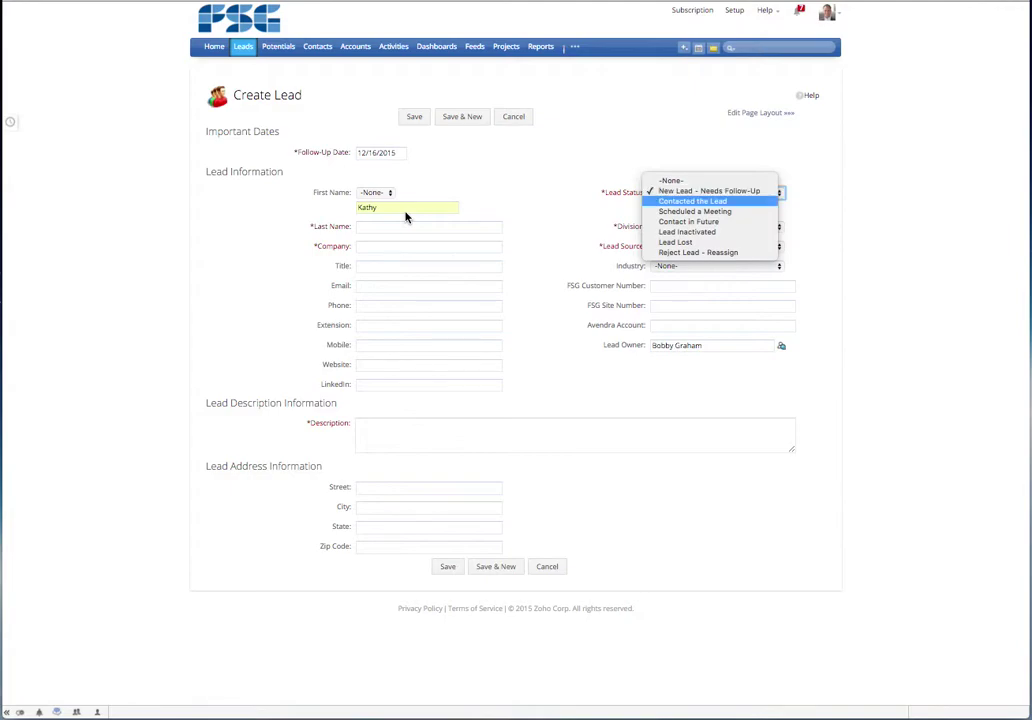
key("Down")
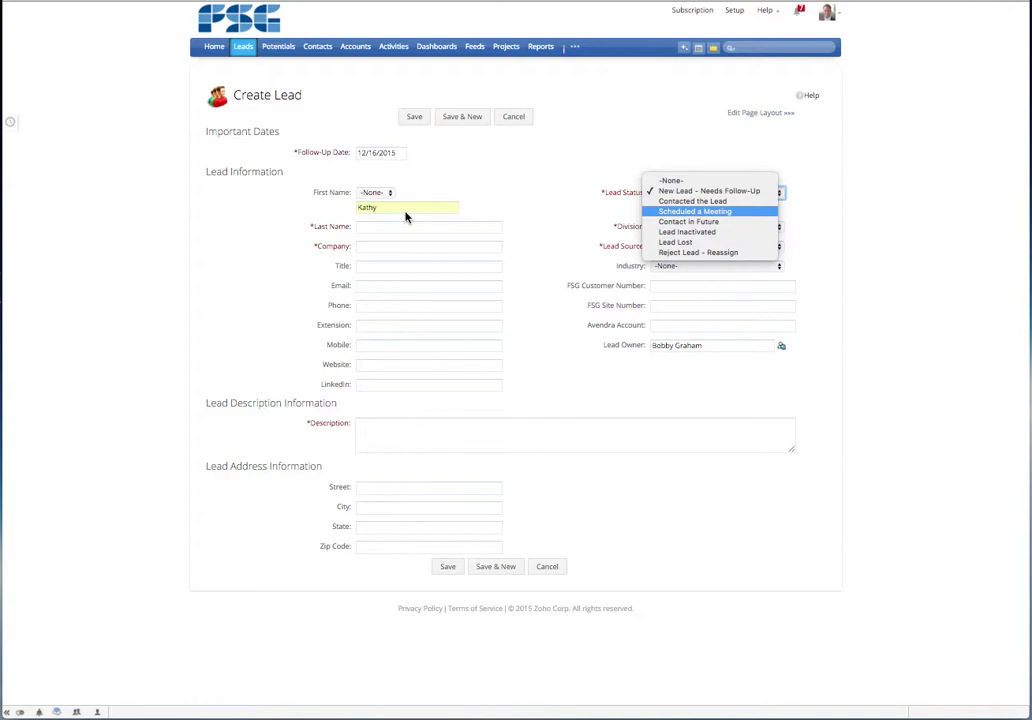
key("Down")
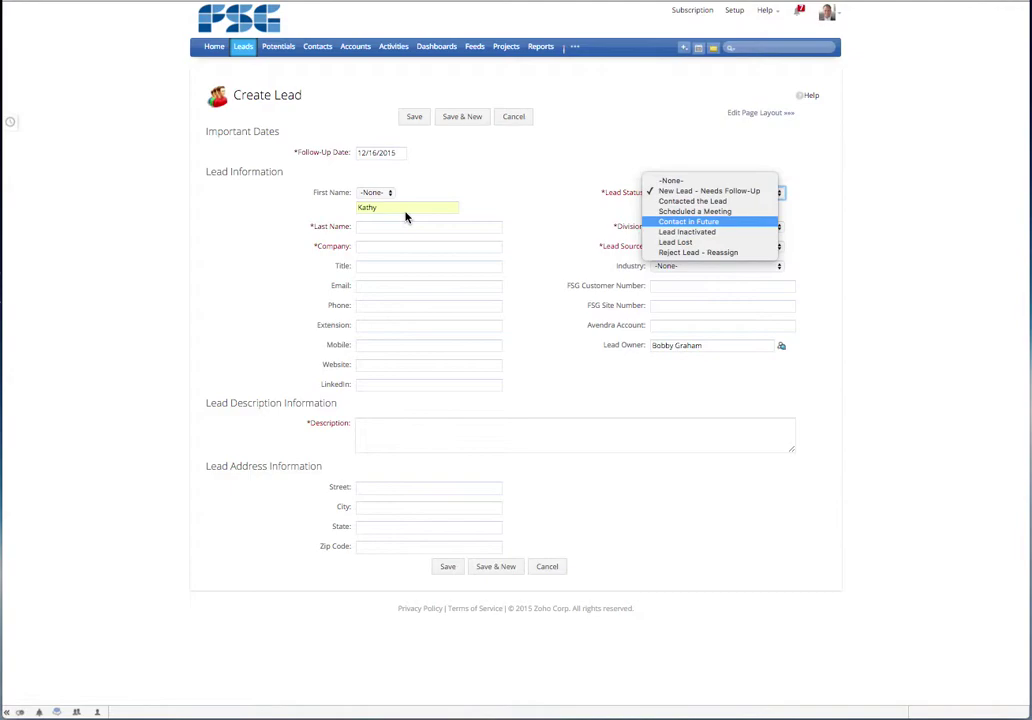
key("Down")
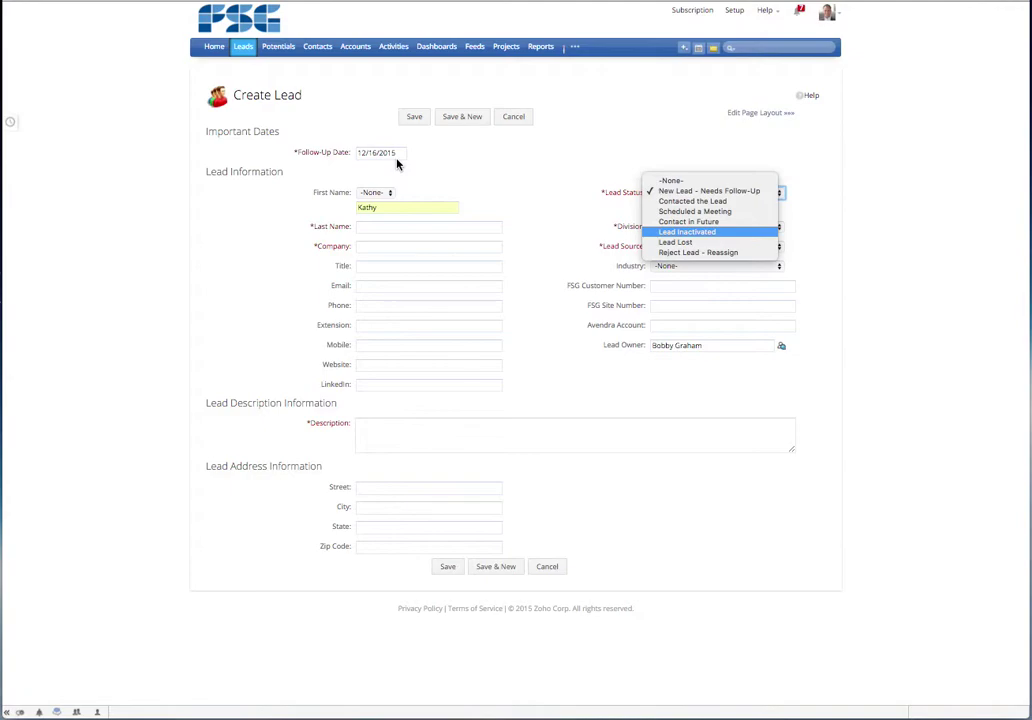
key("Down")
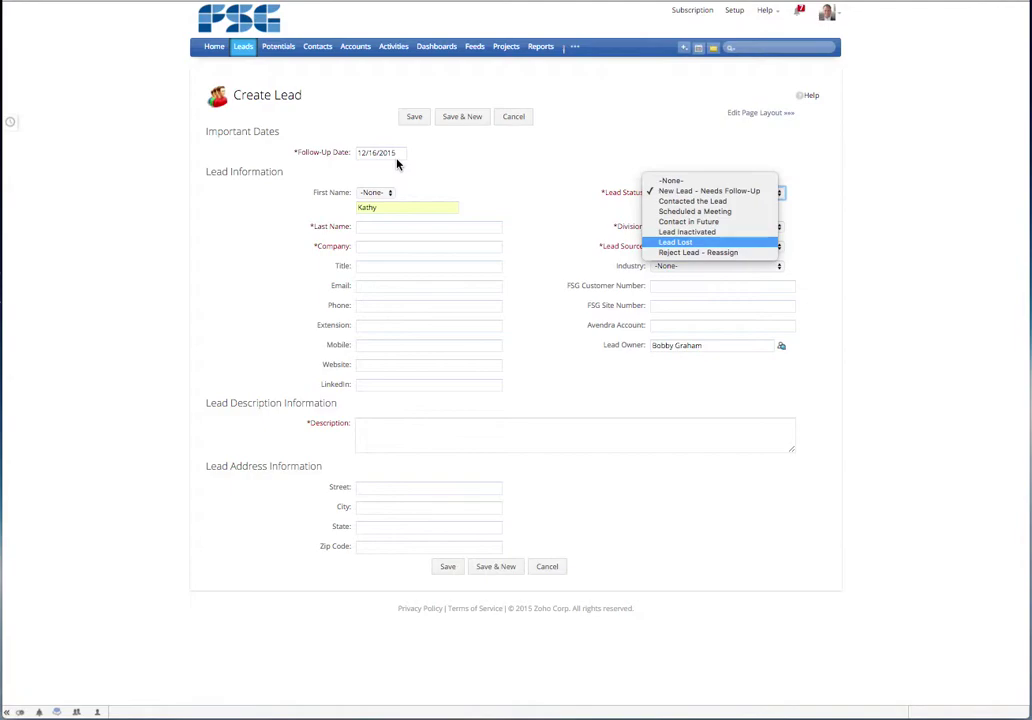
key("Down")
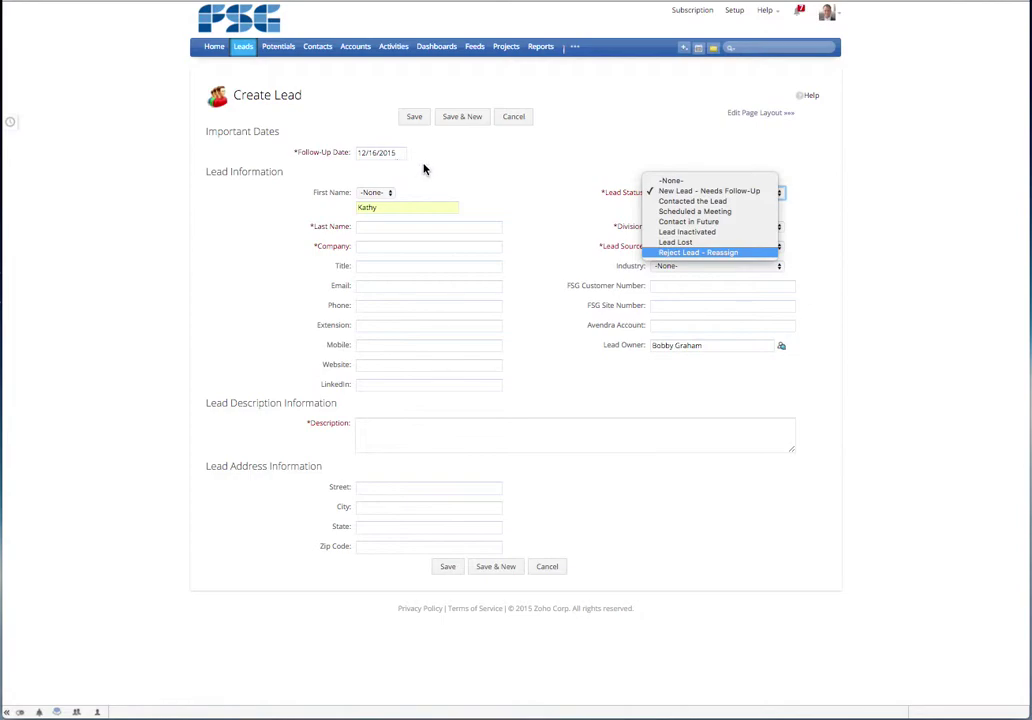
- Keep the status New Lead - Needs Follow-Up and enter the lead's last name
left_click(661, 191)
key("Tab")
key("Down")
key("Down")
key("Tab")
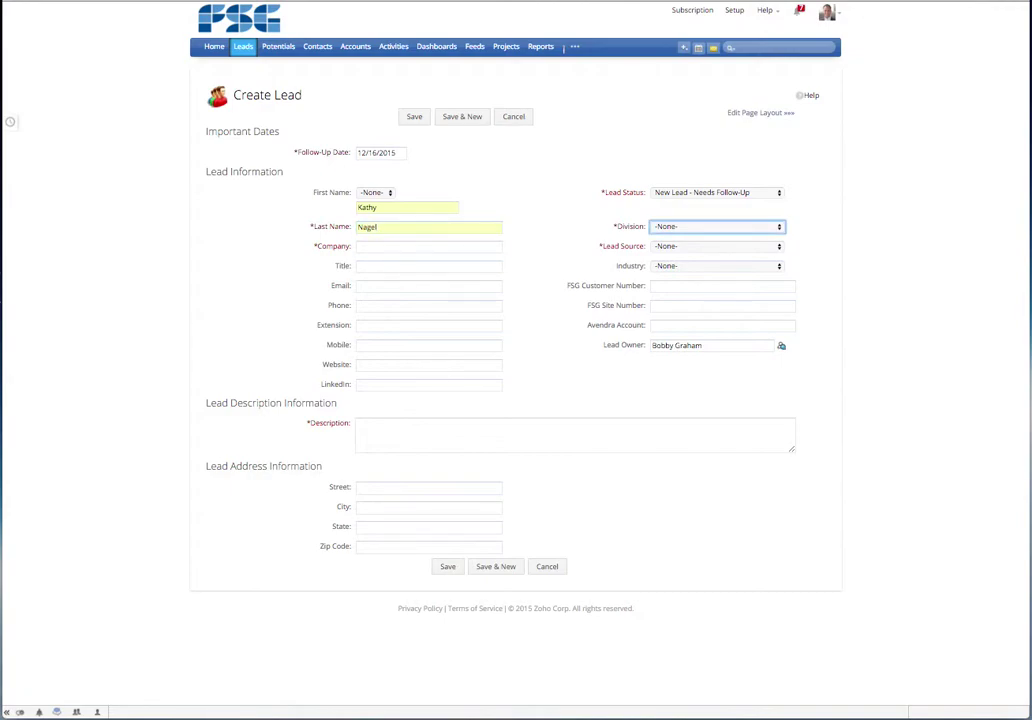
- Set Division to National Accounts - 90
key("space")
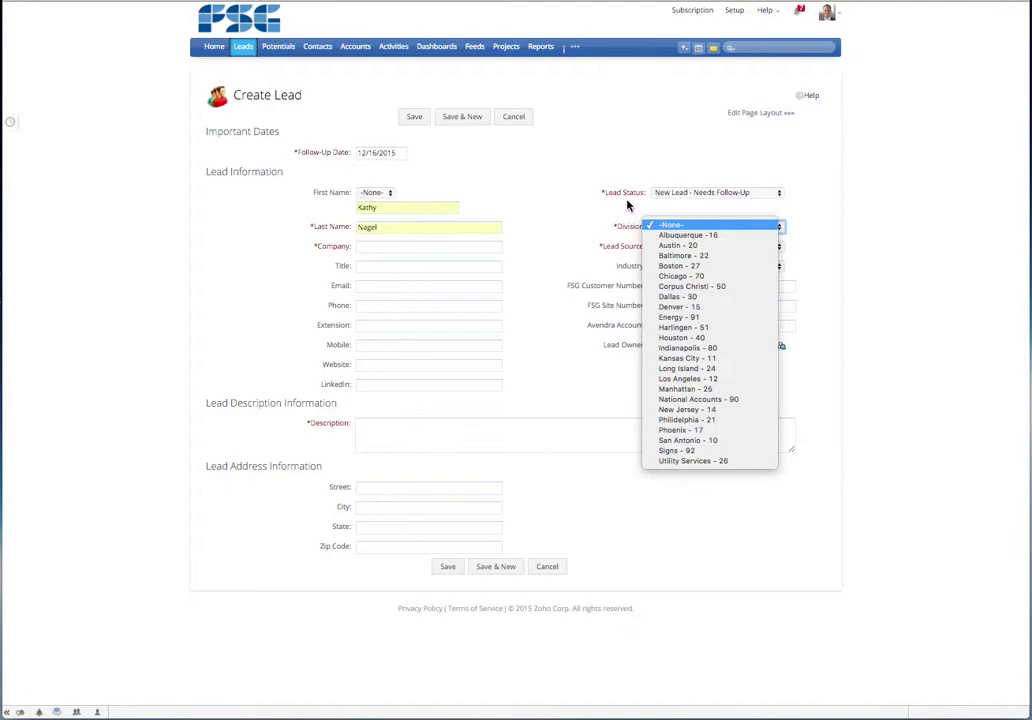
key("n")
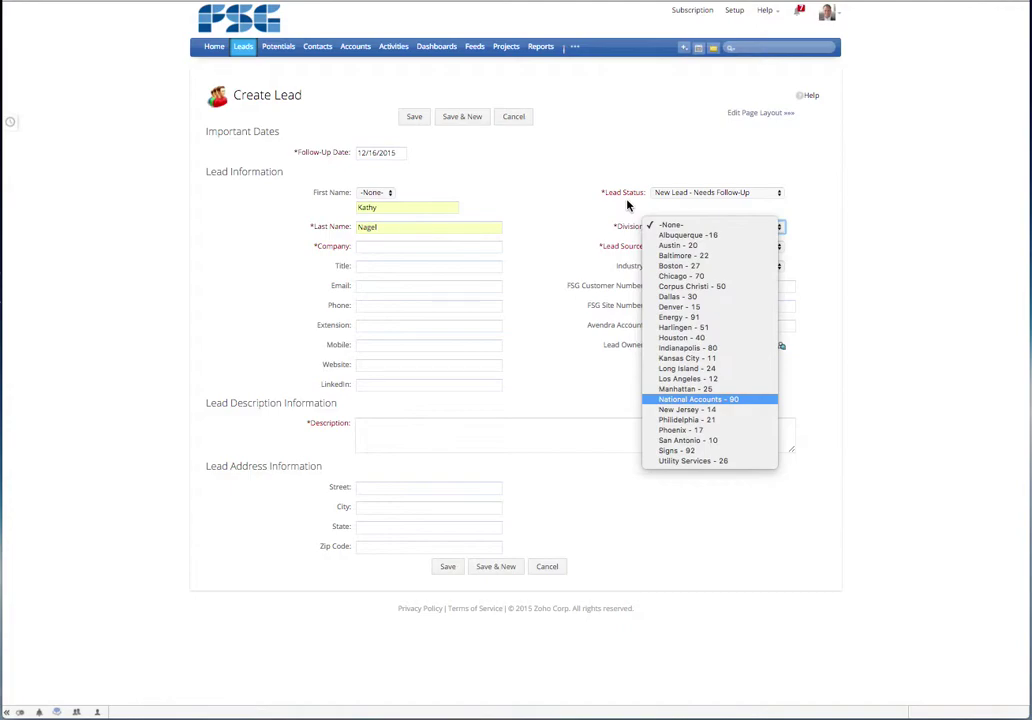
key("Return")
key("Tab")
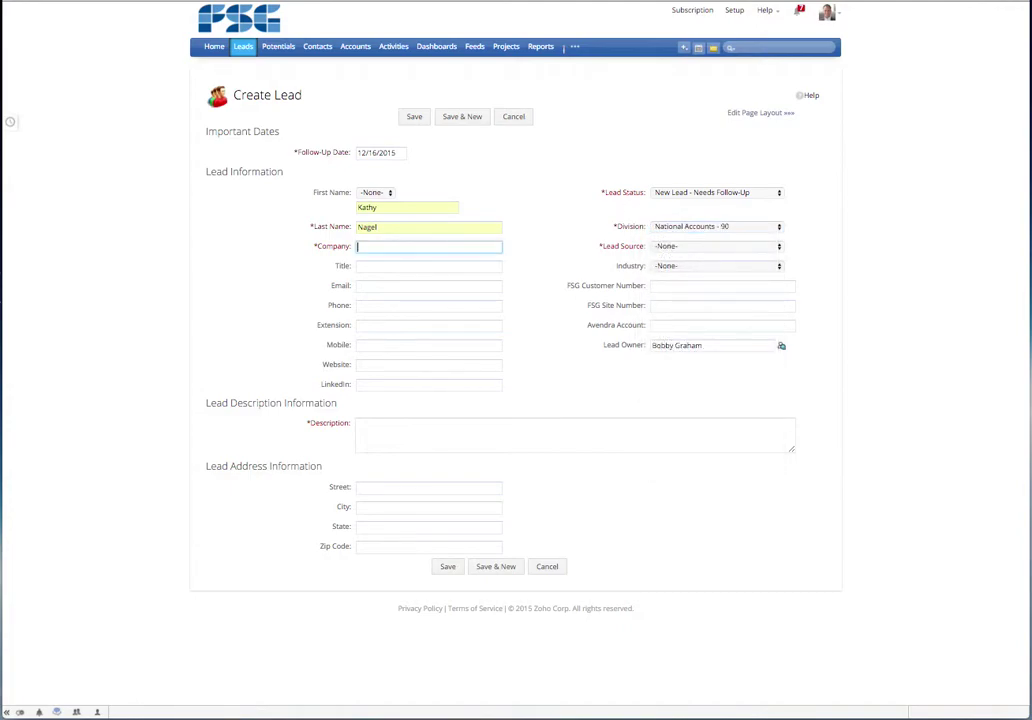
- Enter RaceTrac Petroleum Inc. as the company name, correcting the mistyped ending
type("RaceTrac")
type("troleum Inc")
key("BackSpace")
key("BackSpace")
key("BackSpace")
type("Inc")
key("Tab")
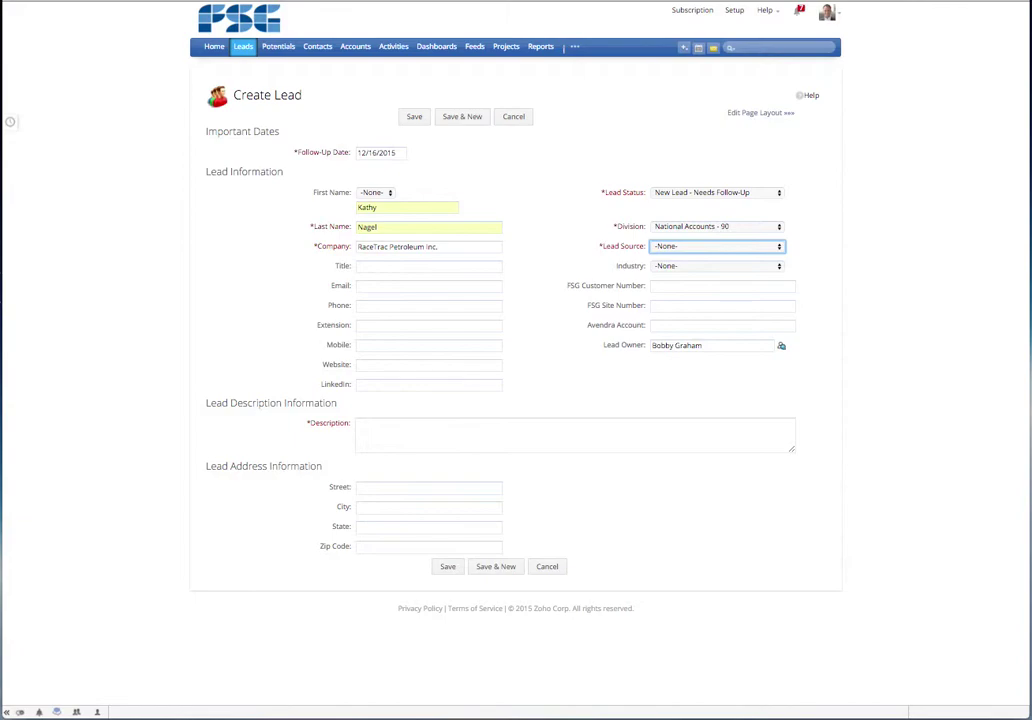
key("space")
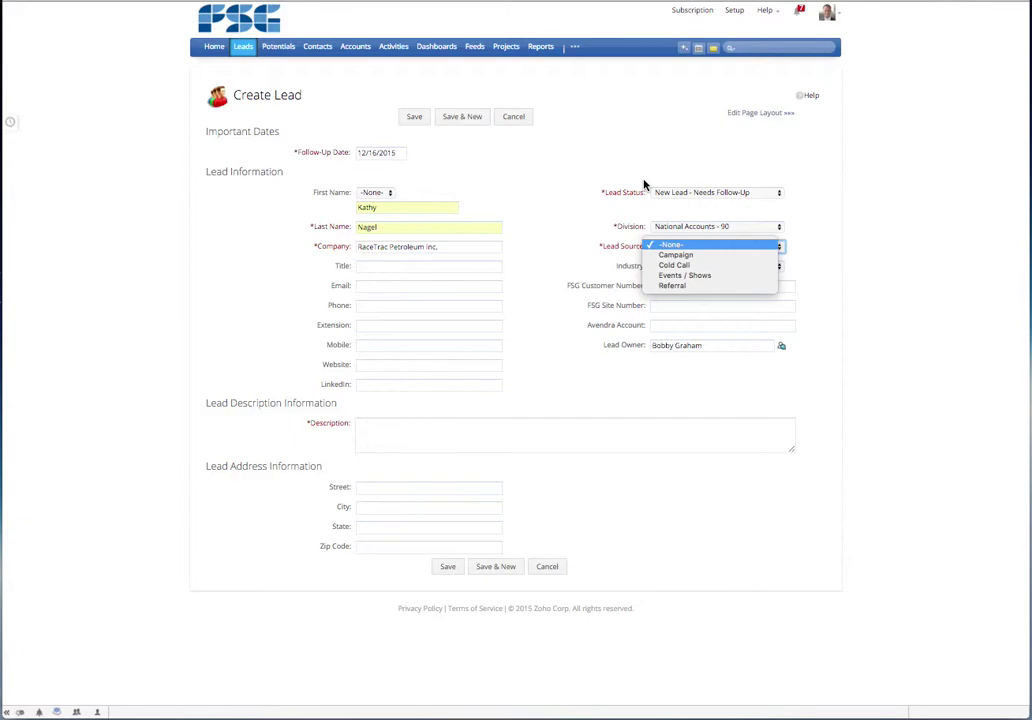
- Choose Events / Shows as the lead source, rechecking the list before confirming it
key("Down")
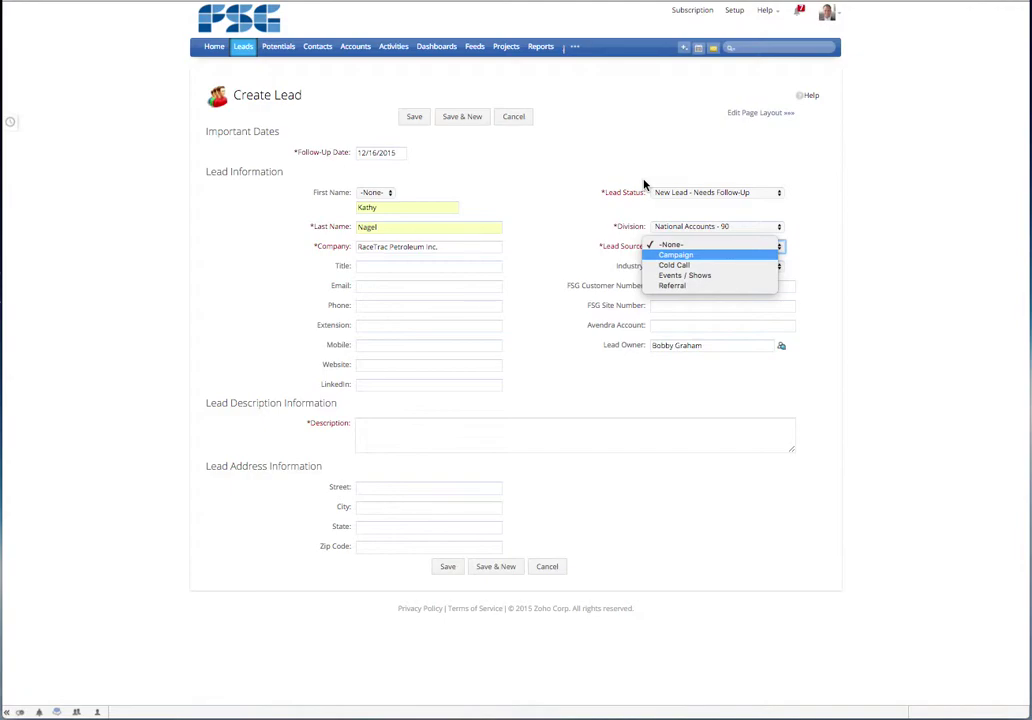
key("Down")
key("Down")
key("Return")
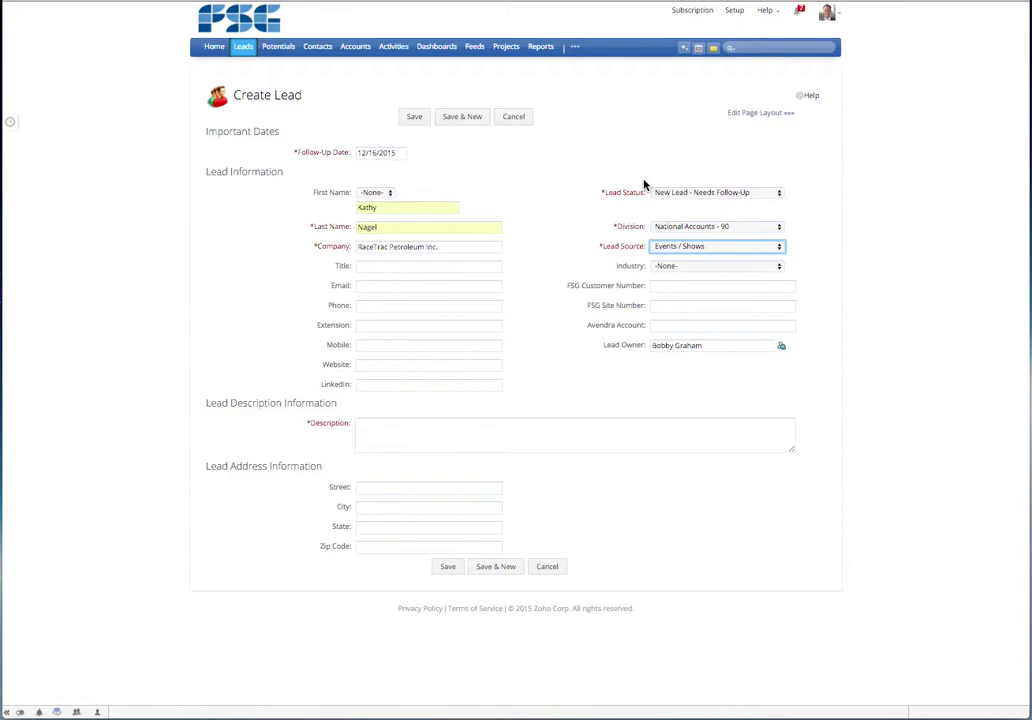
key("space")
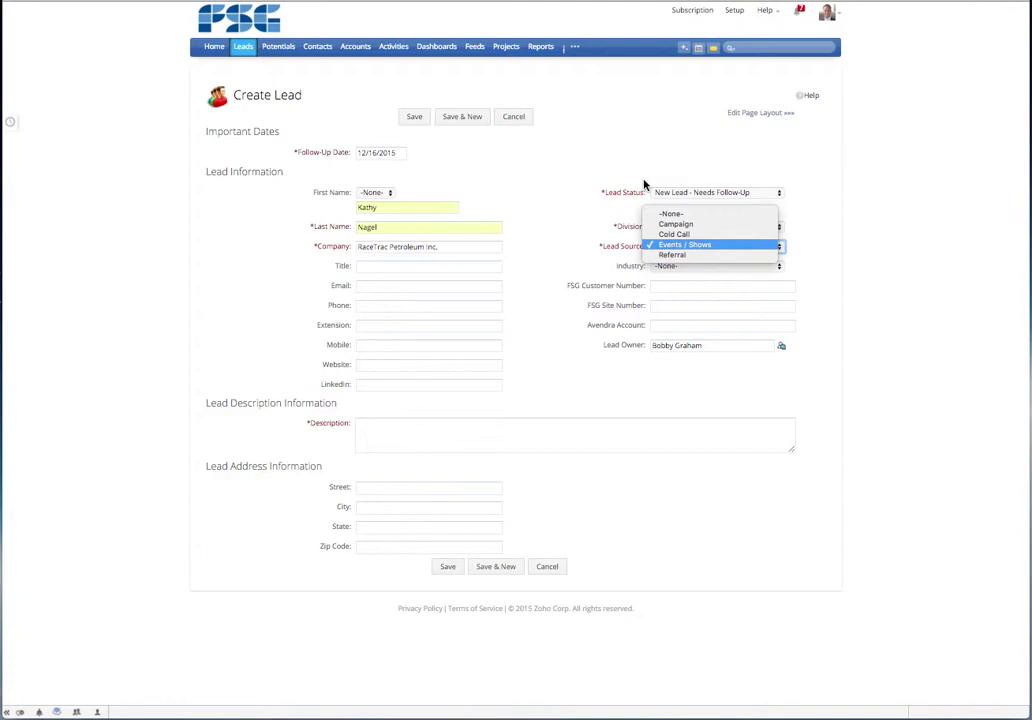
key("Up")
key("Up")
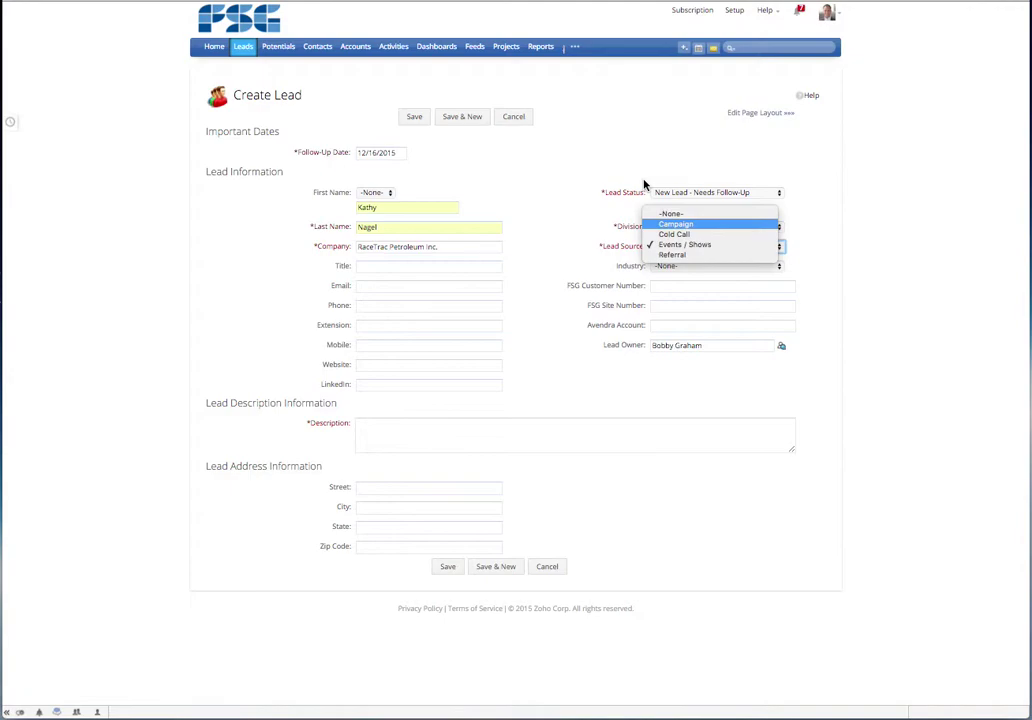
key("Down")
key("Down")
key("Down")
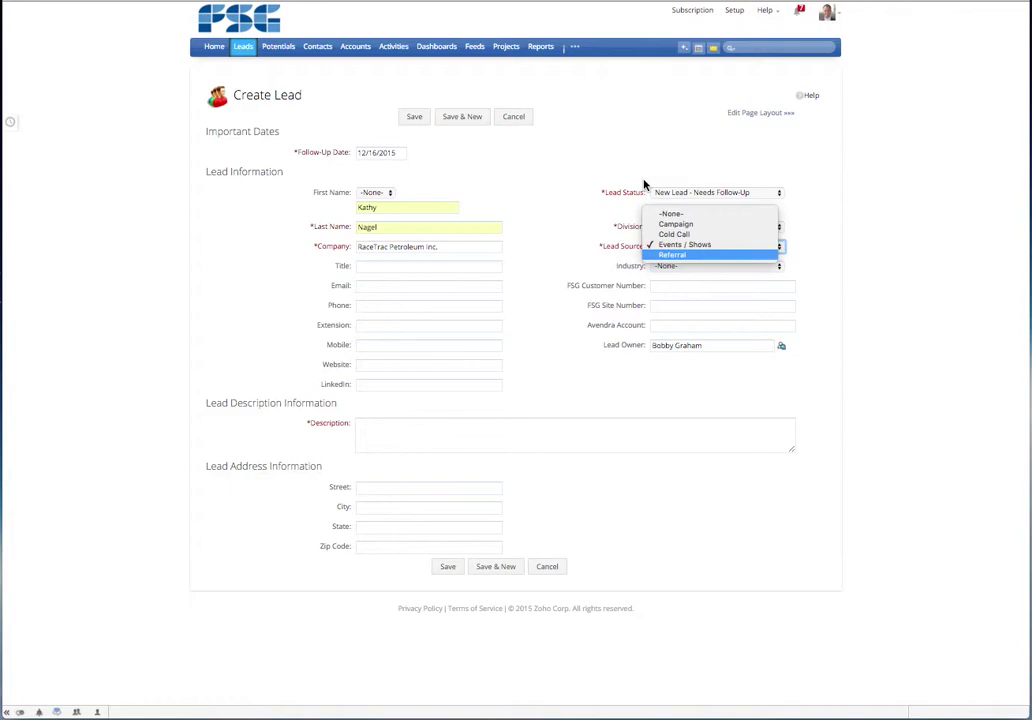
key("Up")
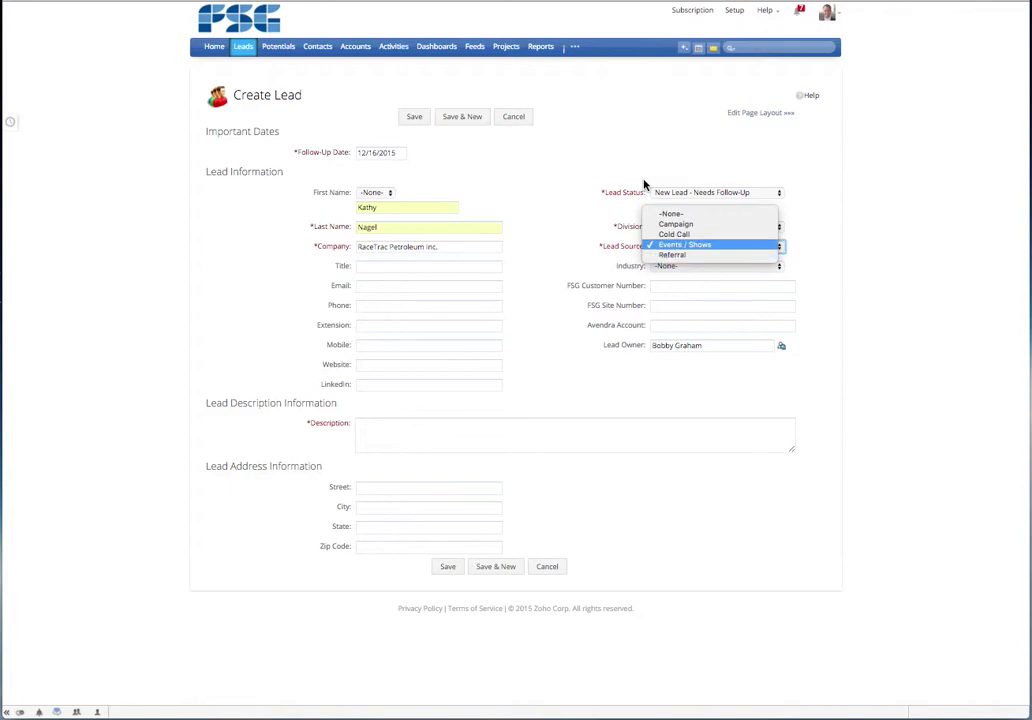
key("Return")
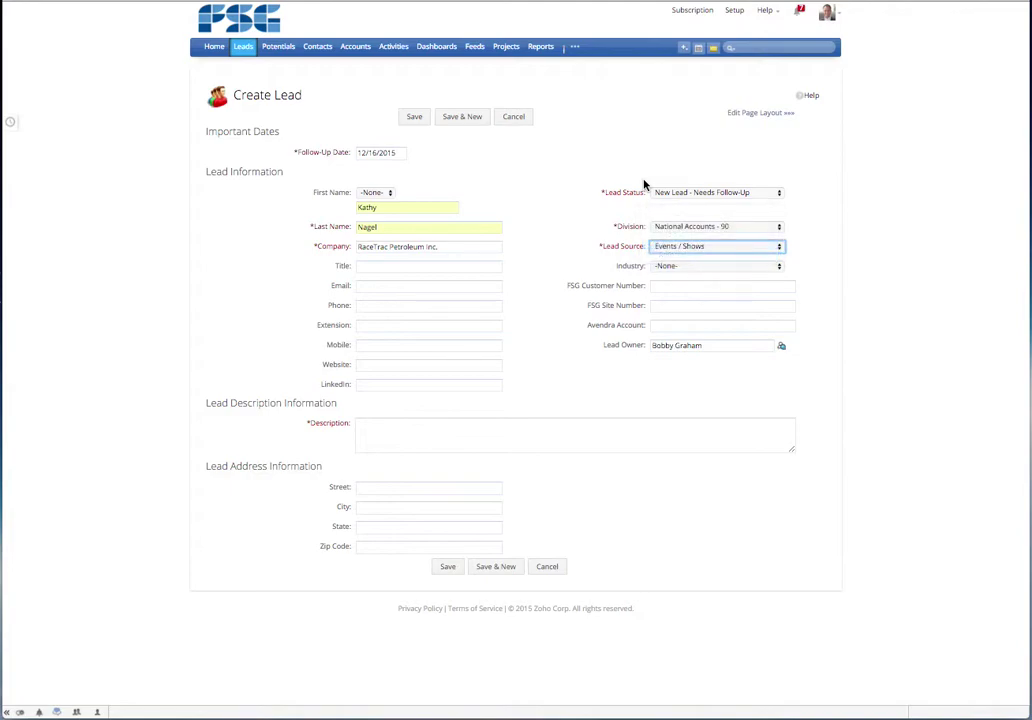
key("Tab")
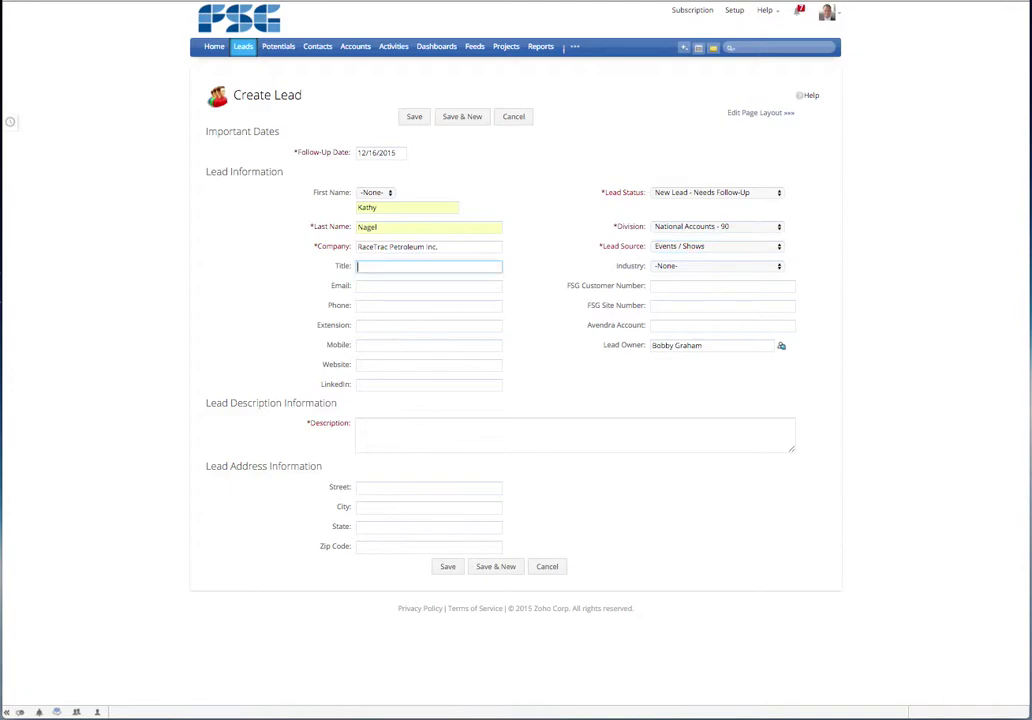
- Fill in the title Senior Analyst, Energy & Sustainability from the autofill suggestion
type("S")
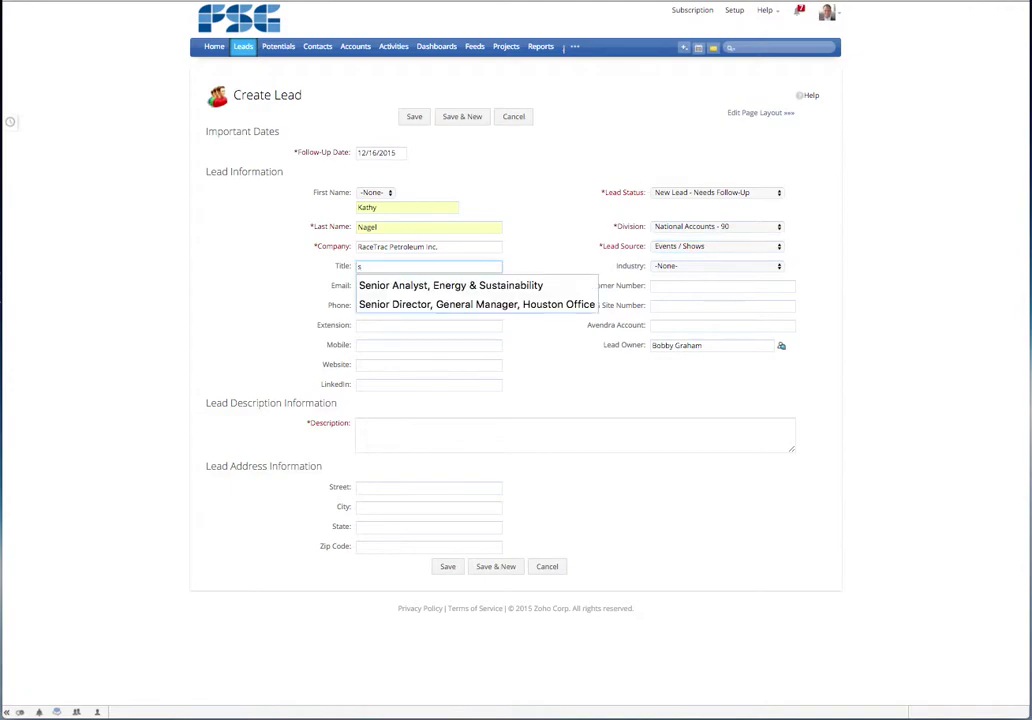
key("Down")
key("Return")
key("Tab")
- Set Industry to Specialty Retail after reviewing the other industry options
key("space")
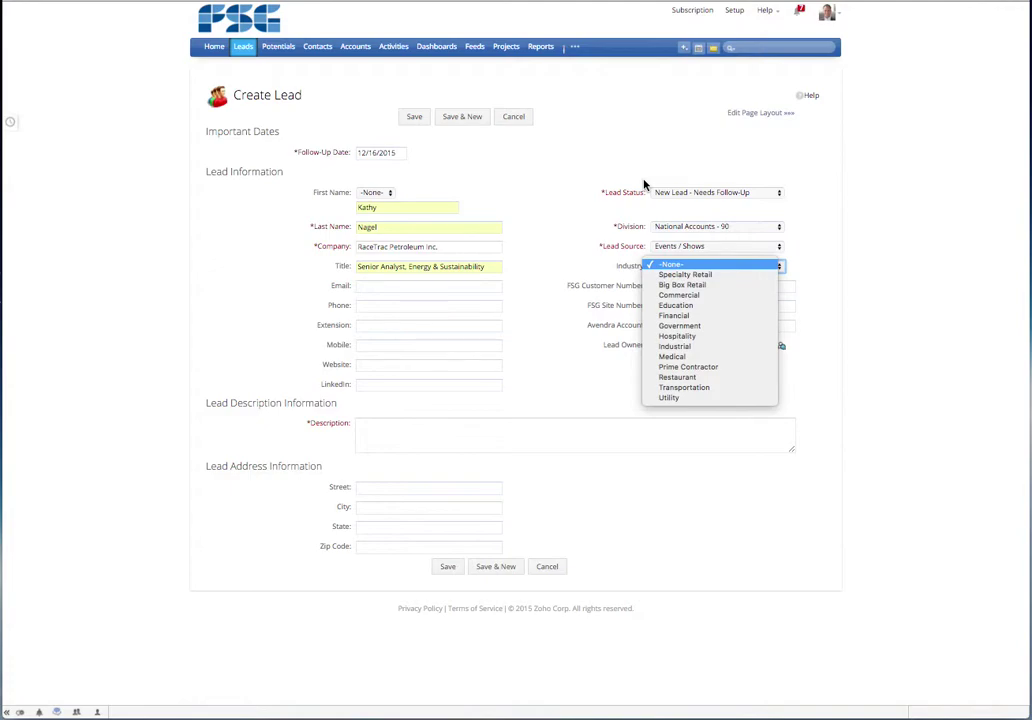
key("Down")
key("Return")
key("space")
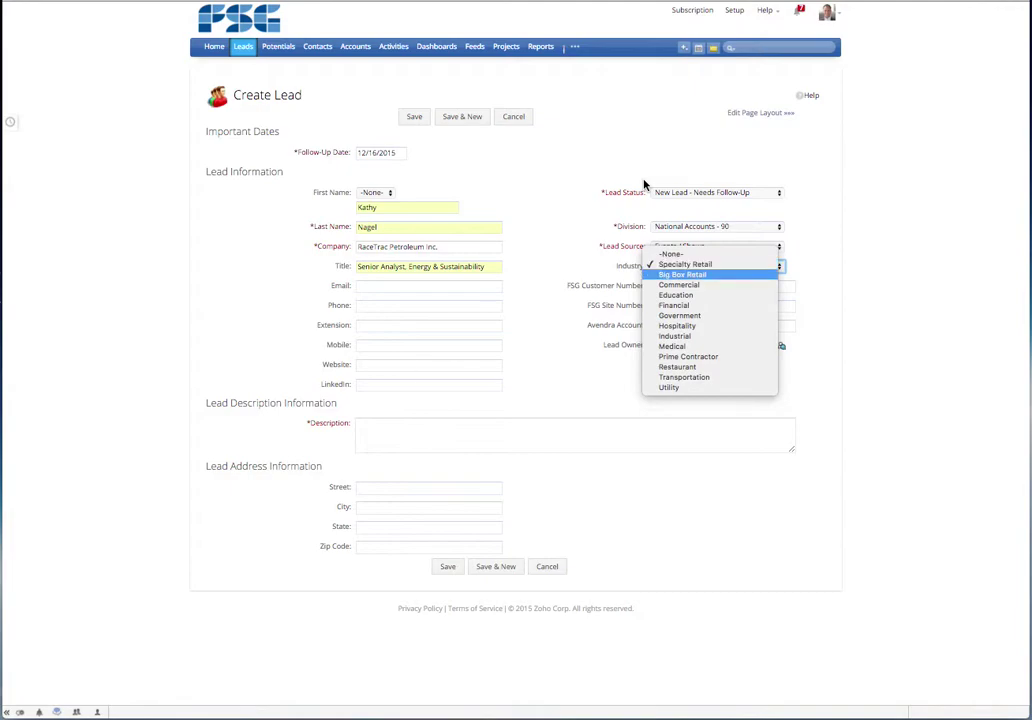
key("Down")
key("Up")
key("Down")
key("Down")
key("Down")
key("Down")
key("Down")
key("Down")
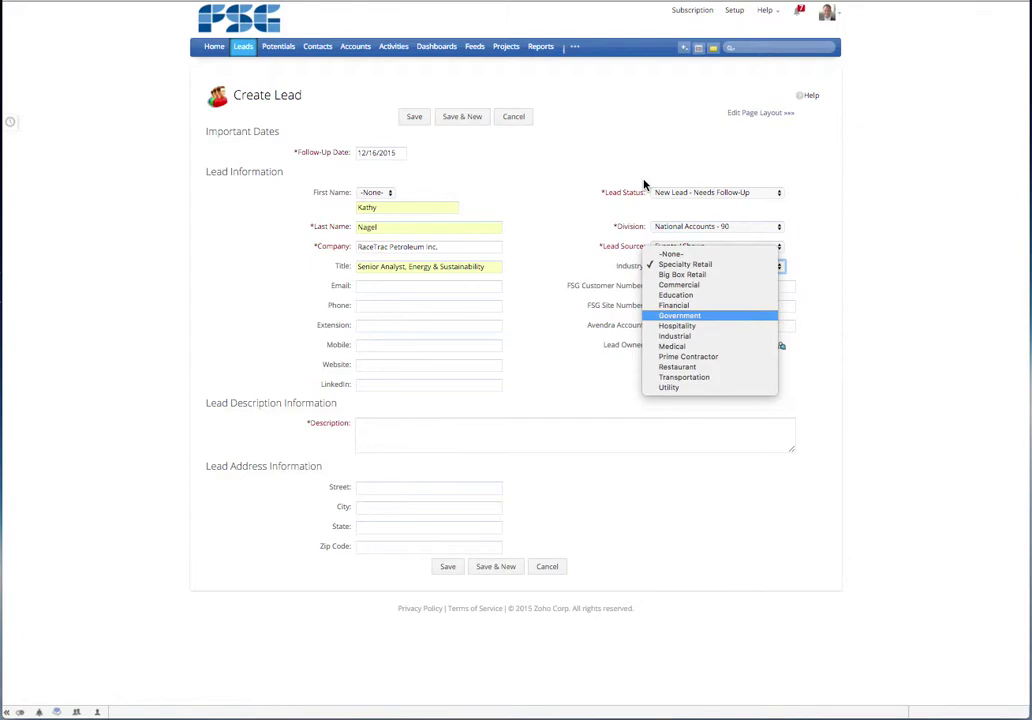
key("Down")
key("Down")
key("Down")
key("Down")
key("Down")
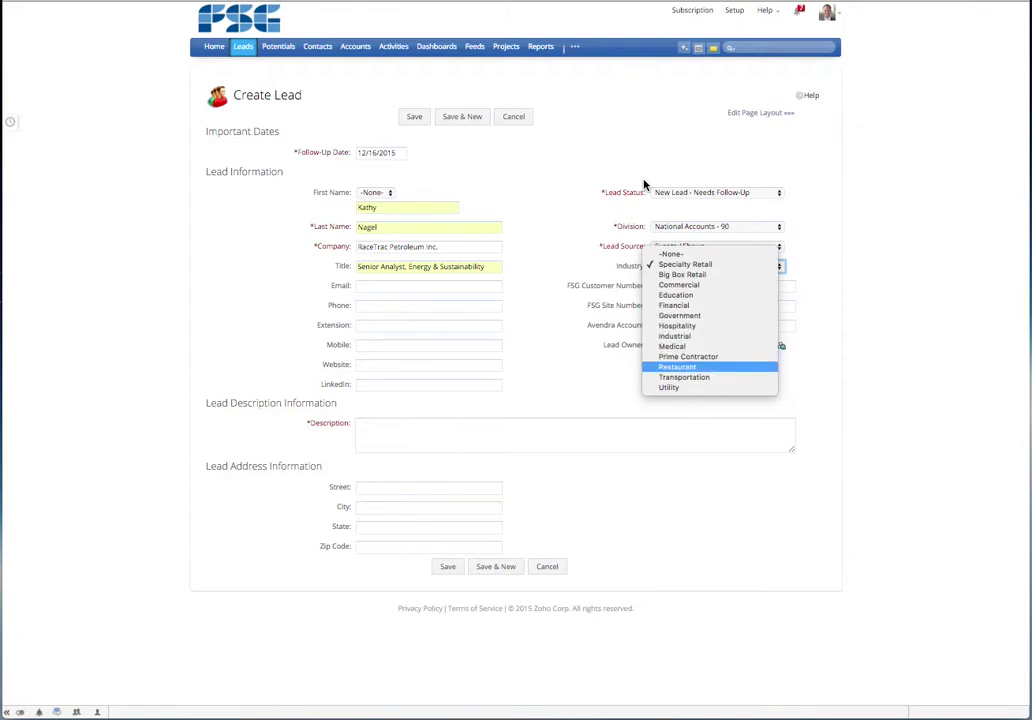
key("Down")
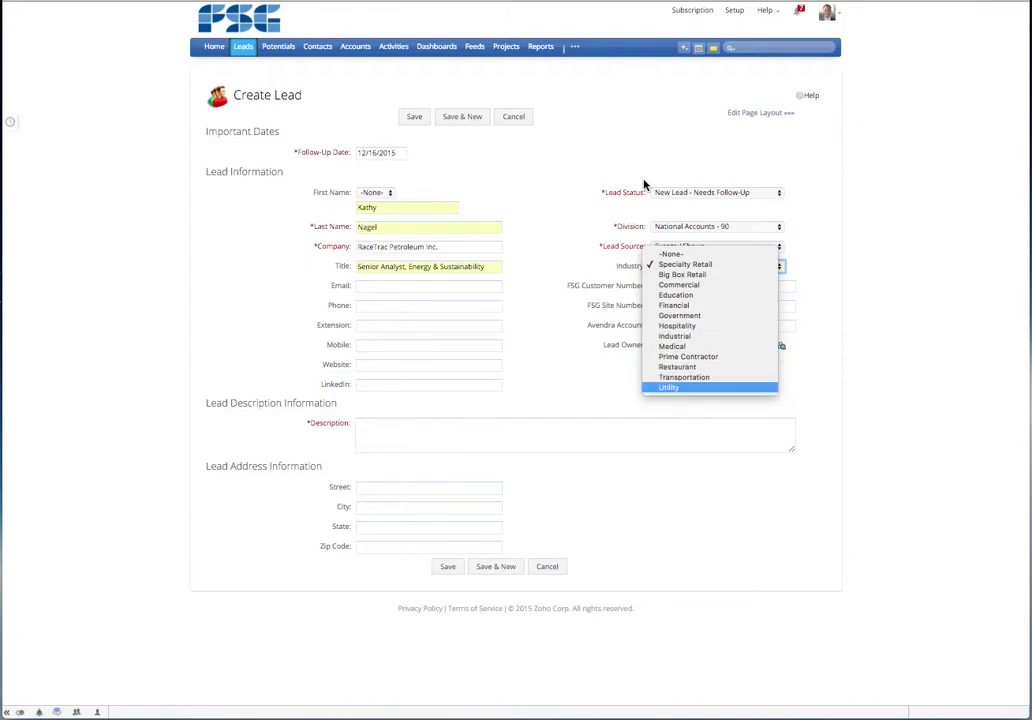
key("Up")
key("Up")
key("Up")
key("Up")
key("Up")
key("Up")
key("Up")
key("Up")
key("Up")
key("Up")
key("Up")
key("Up")
key("Return")
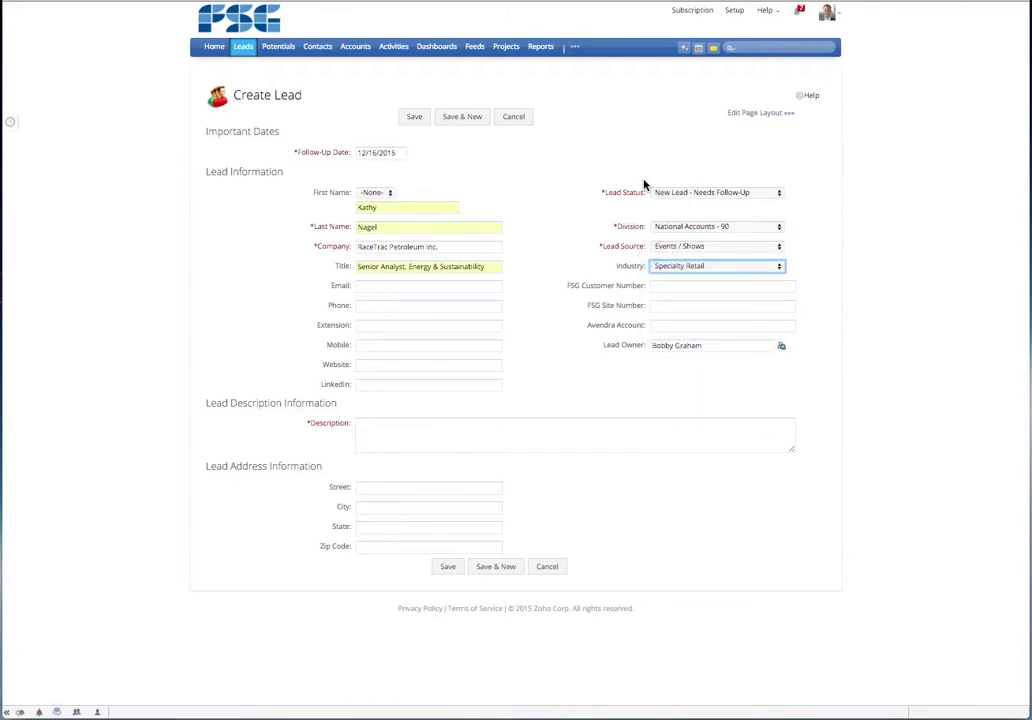
key("Tab")
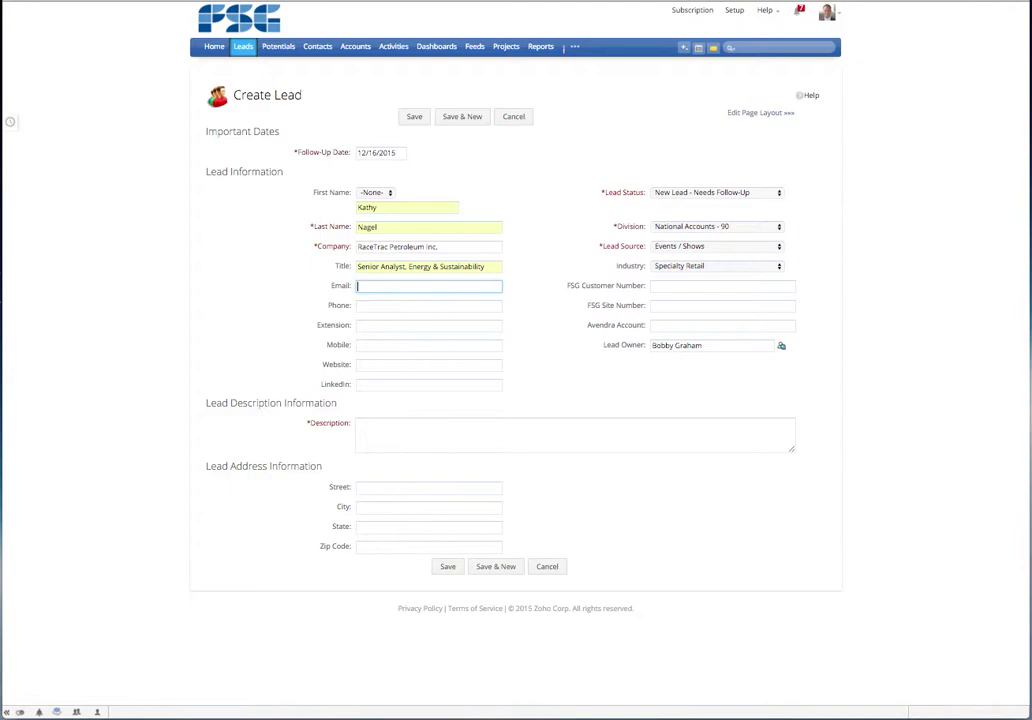
- Fill in the lead's e-mail from autofill and enter the FSG customer number
key("Down")
key("Tab")
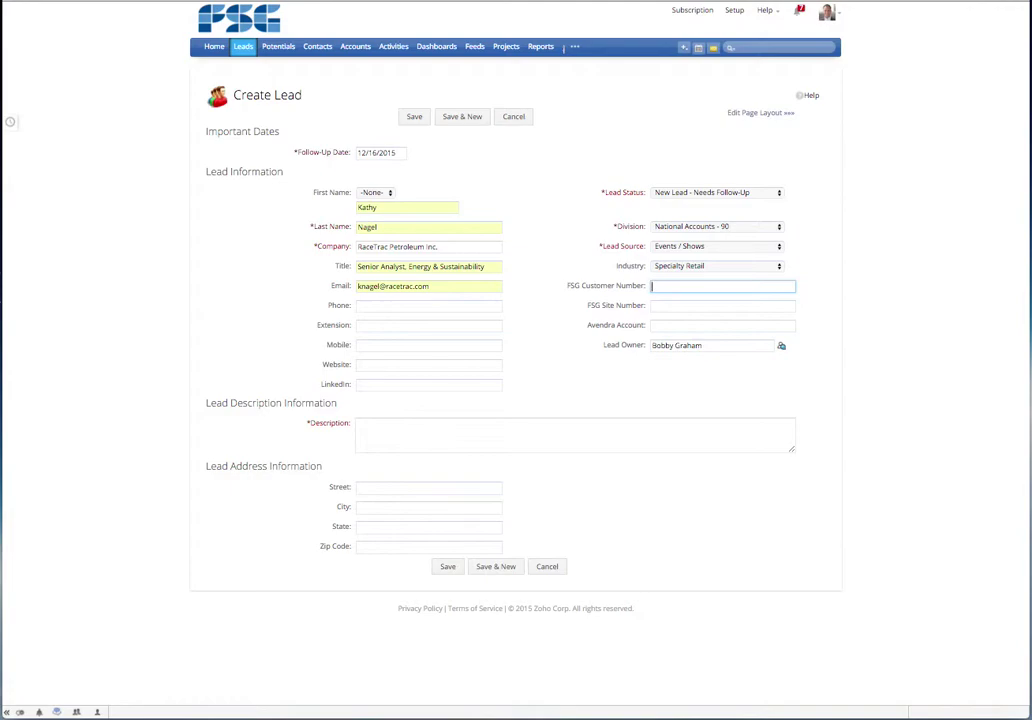
- Enter the lead's phone number and extension, removing the extension from the Phone field
left_click(428, 305)
type("(")
key("BackSpace")
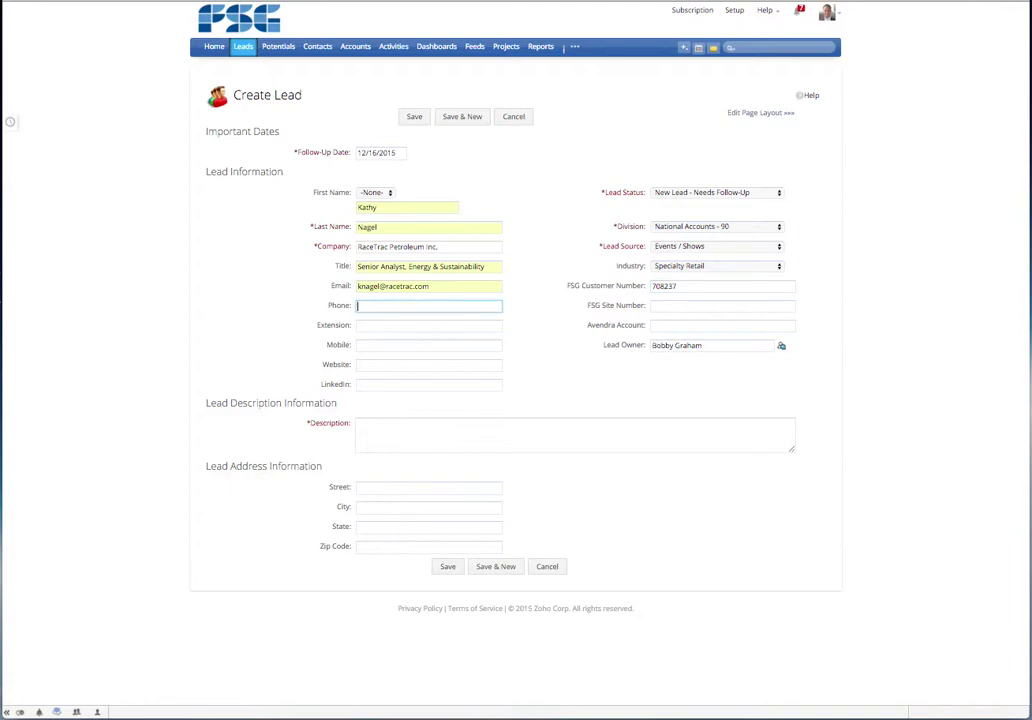
type("770")
key("Down")
key("Tab")
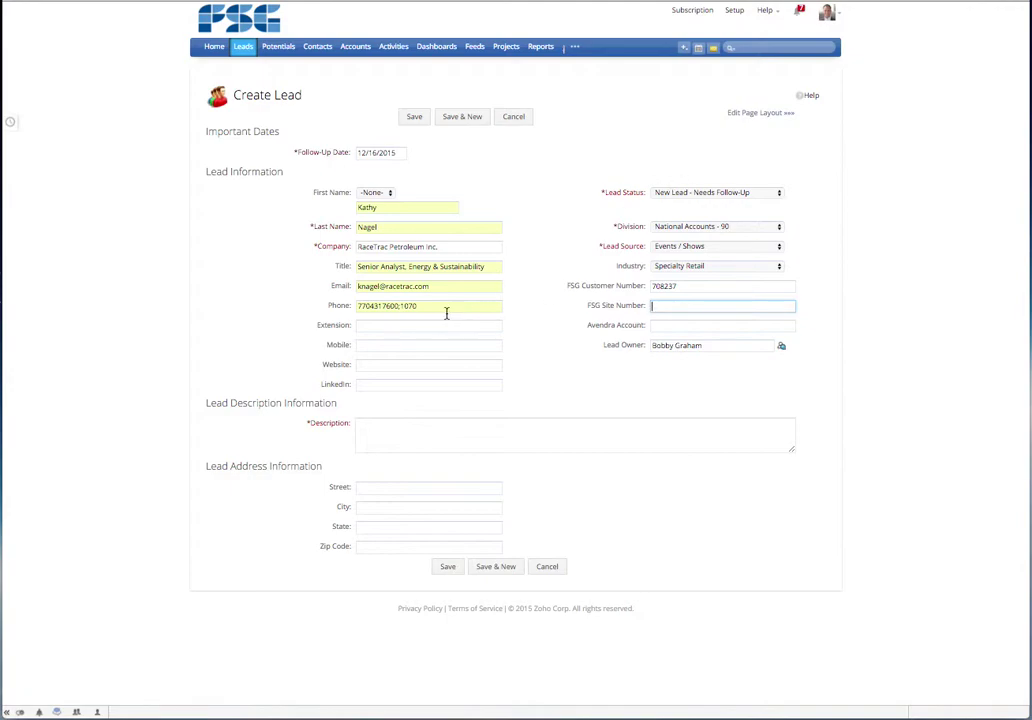
type("708237")
key("Tab")
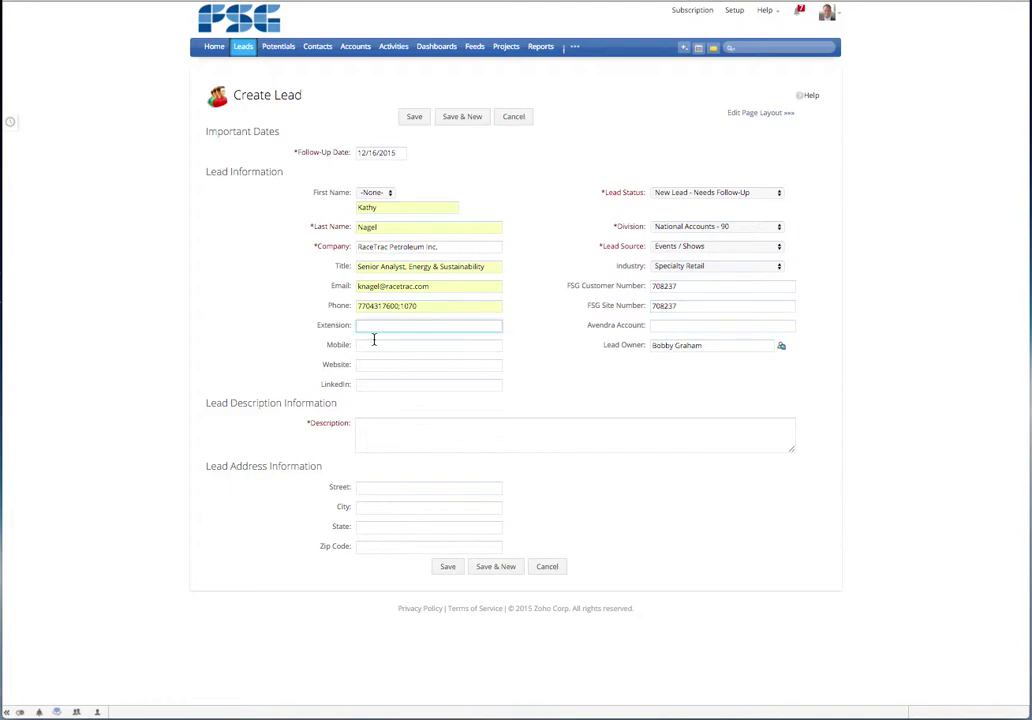
left_click(431, 306)
key("BackSpace")
key("BackSpace")
key("BackSpace")
key("BackSpace")
key("BackSpace")
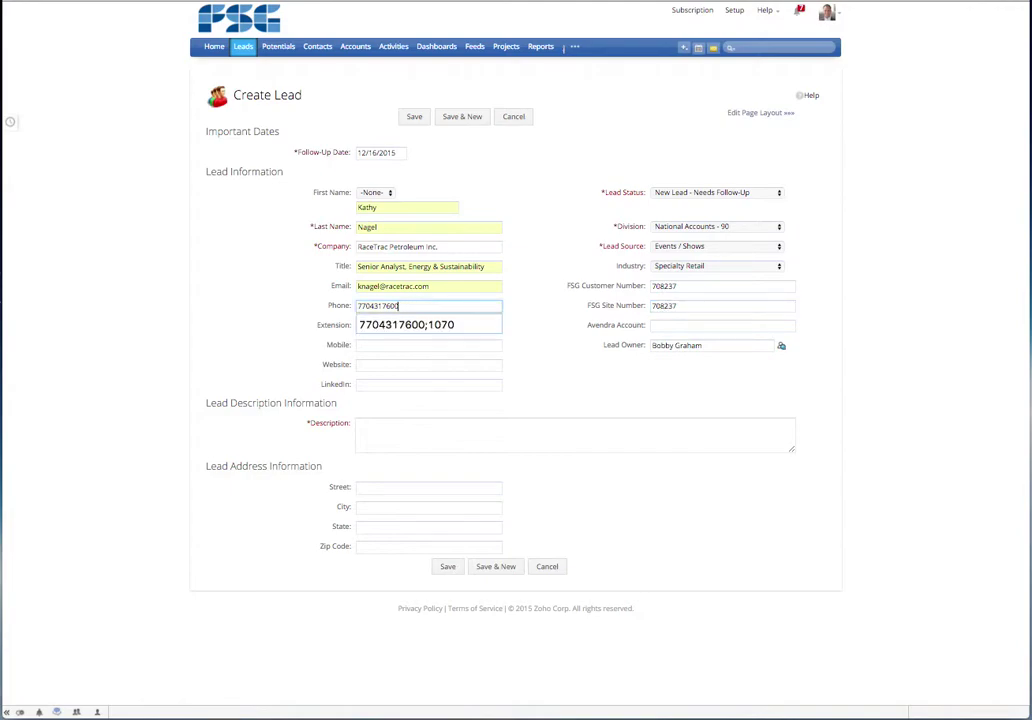
key("Tab")
key("Tab")
type("1070")
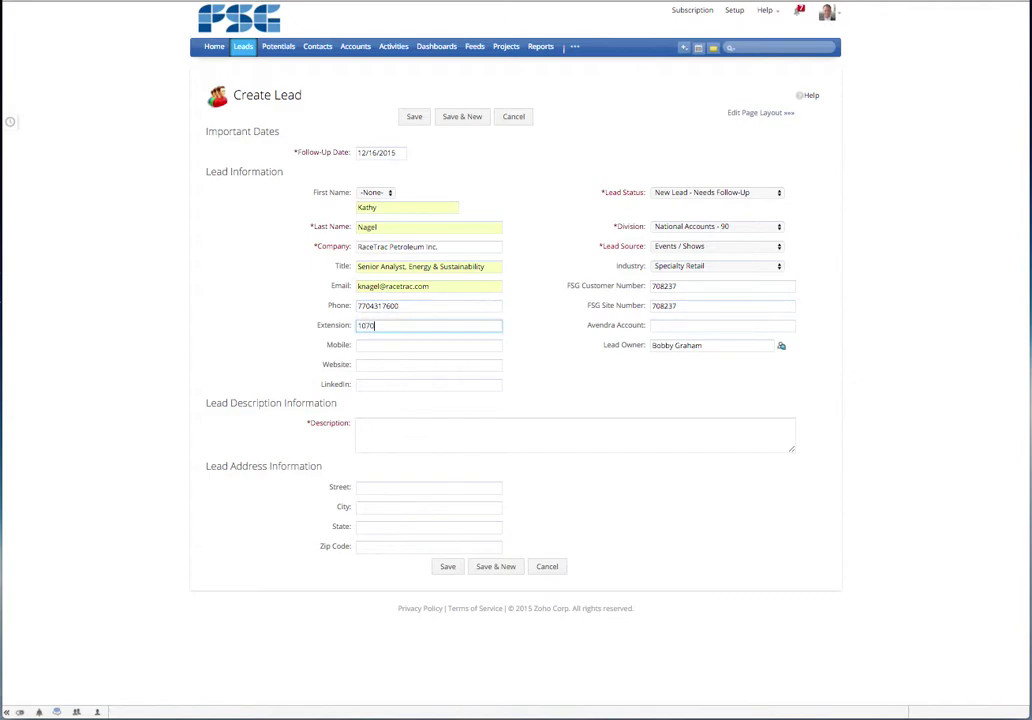
key("Tab")
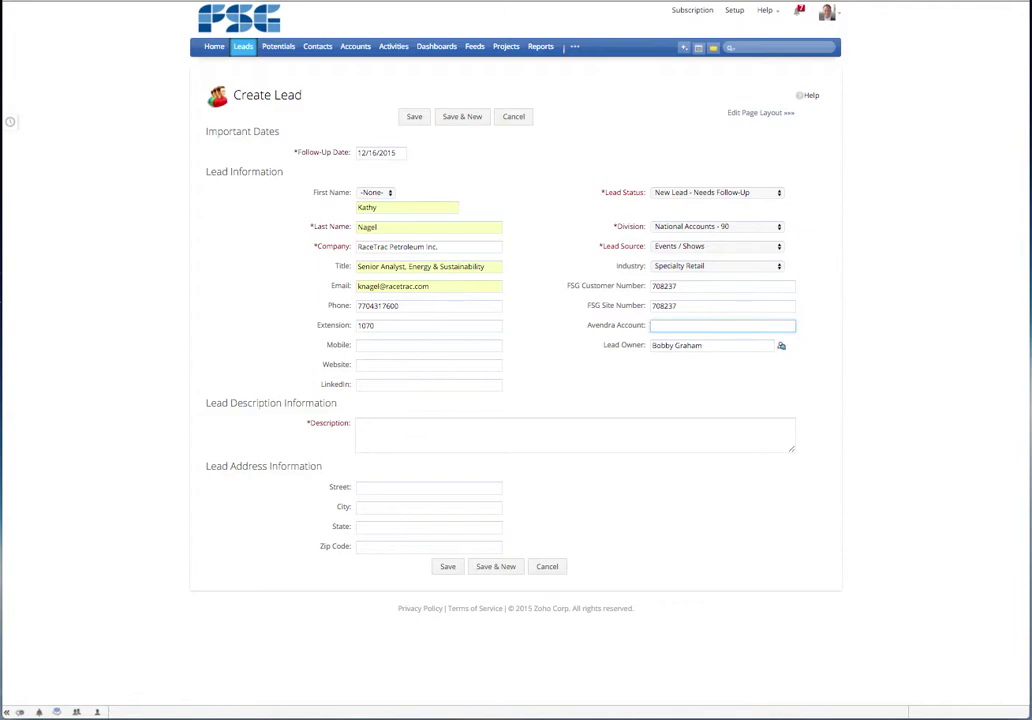
- Overwrite the FSG Site Number with 0001
left_click(677, 306)
double_click(692, 308)
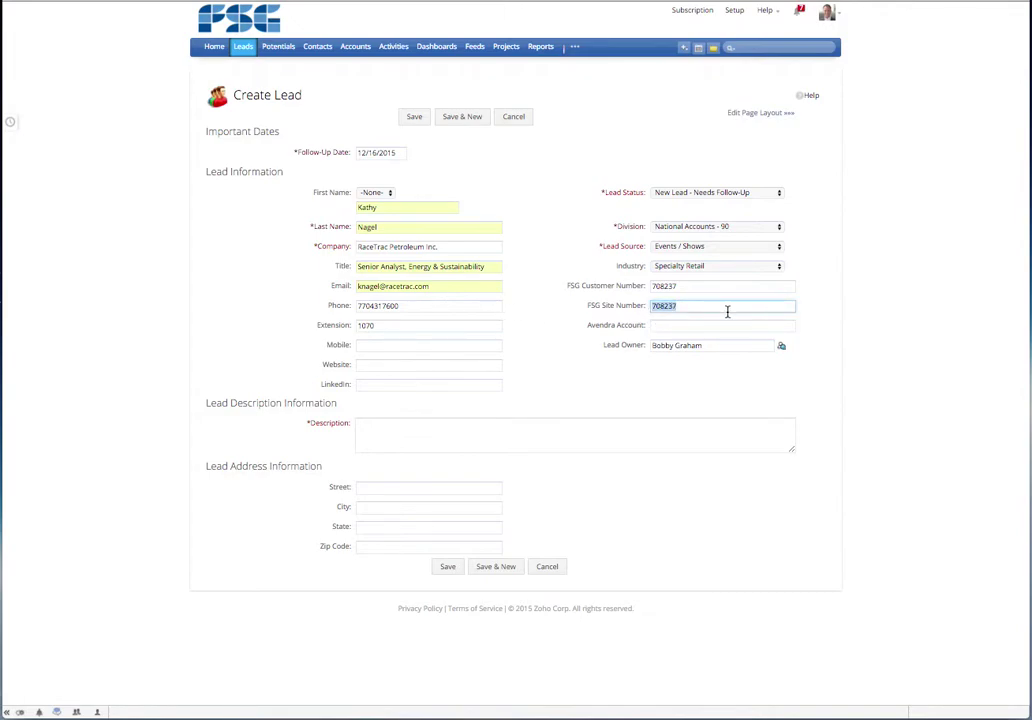
type("0001")
key("Tab")
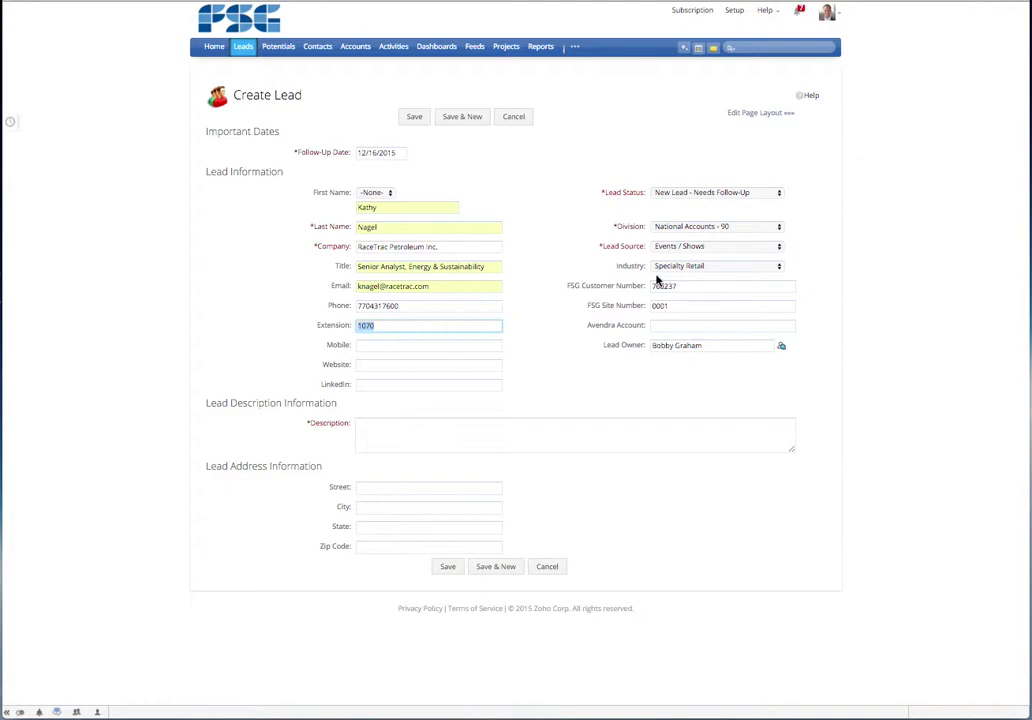
left_click(690, 308)
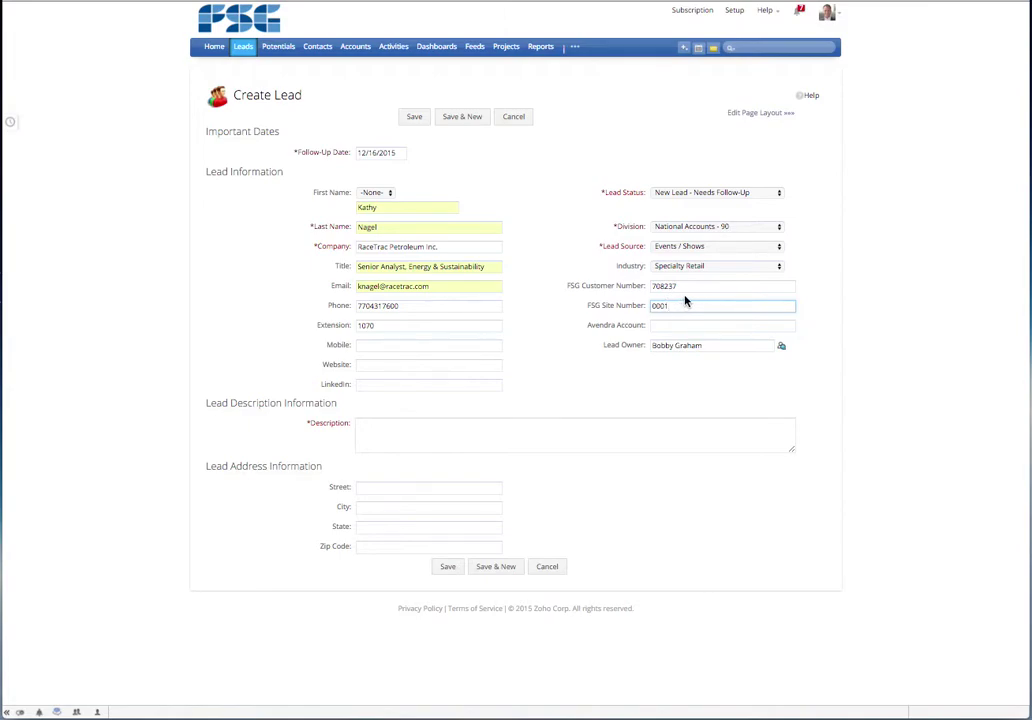
left_click(703, 325)
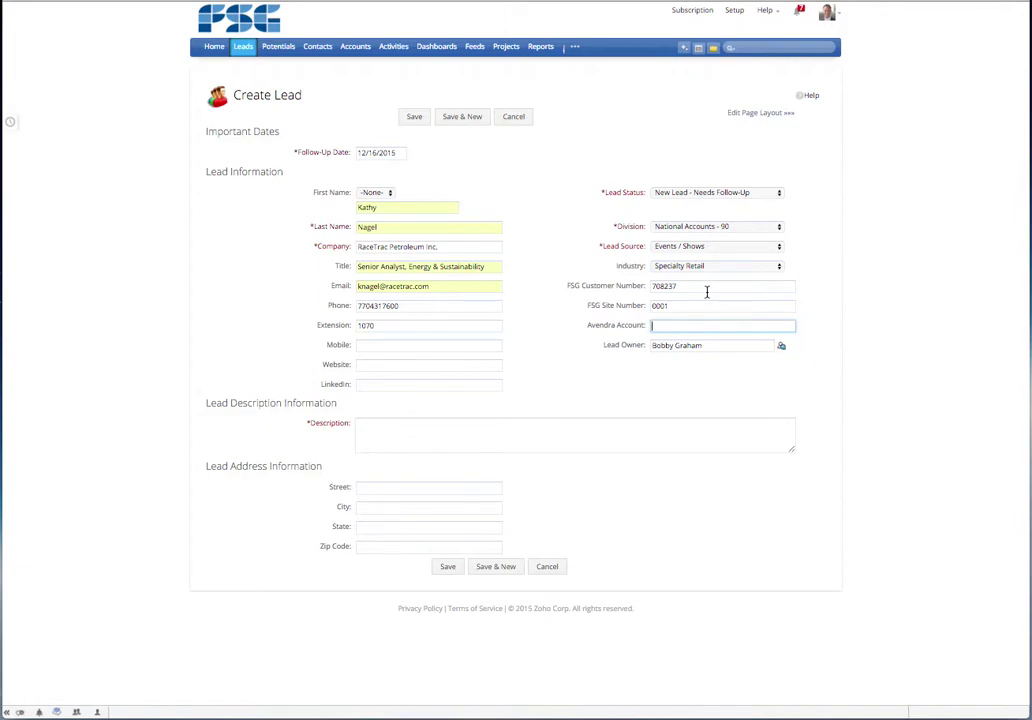
key("Tab")
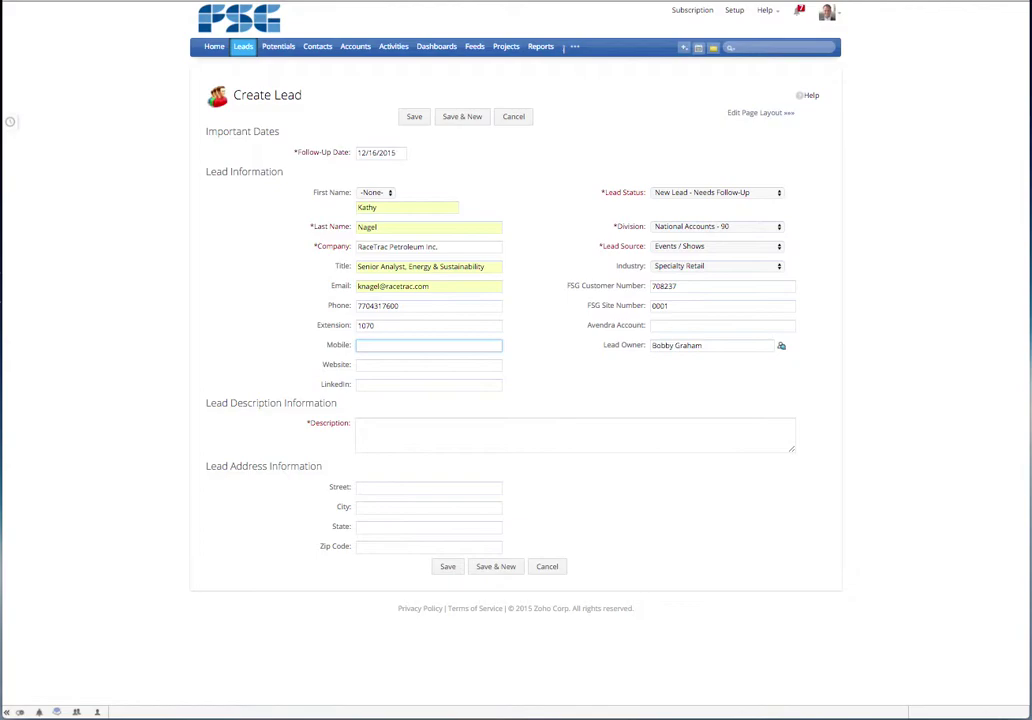
type("40")
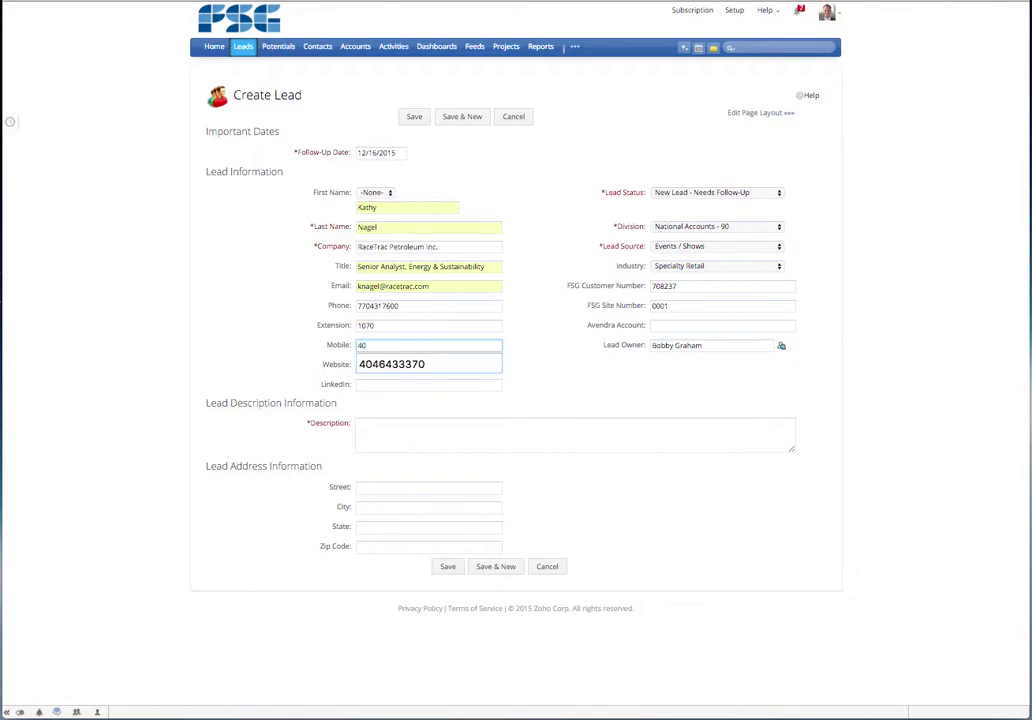
key("Down")
key("Tab")
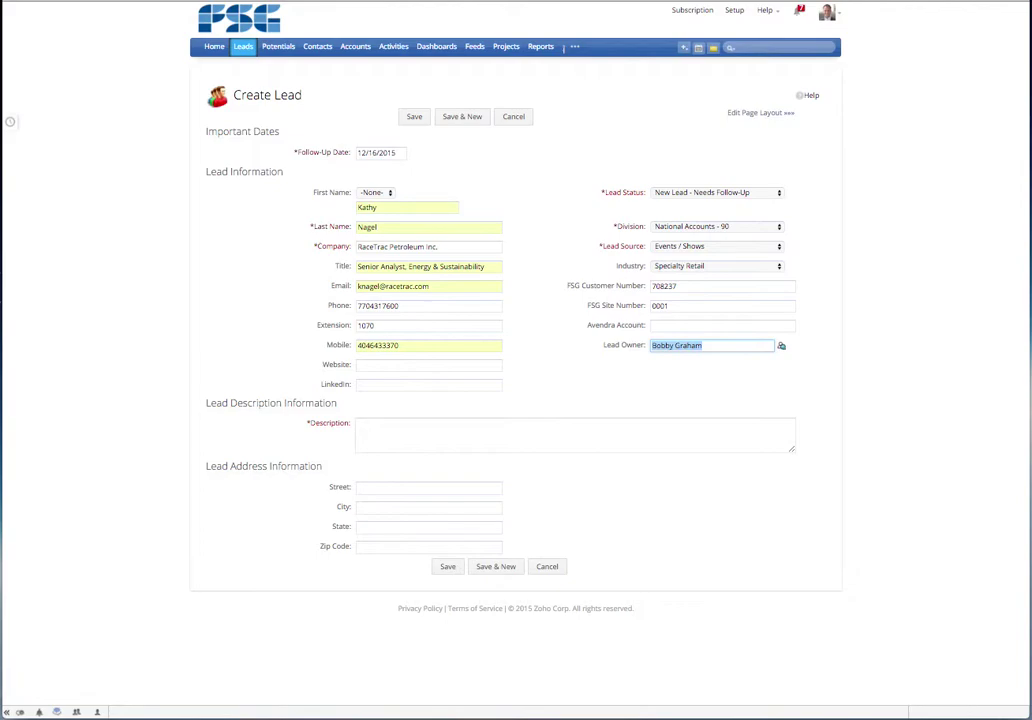
key("Tab")
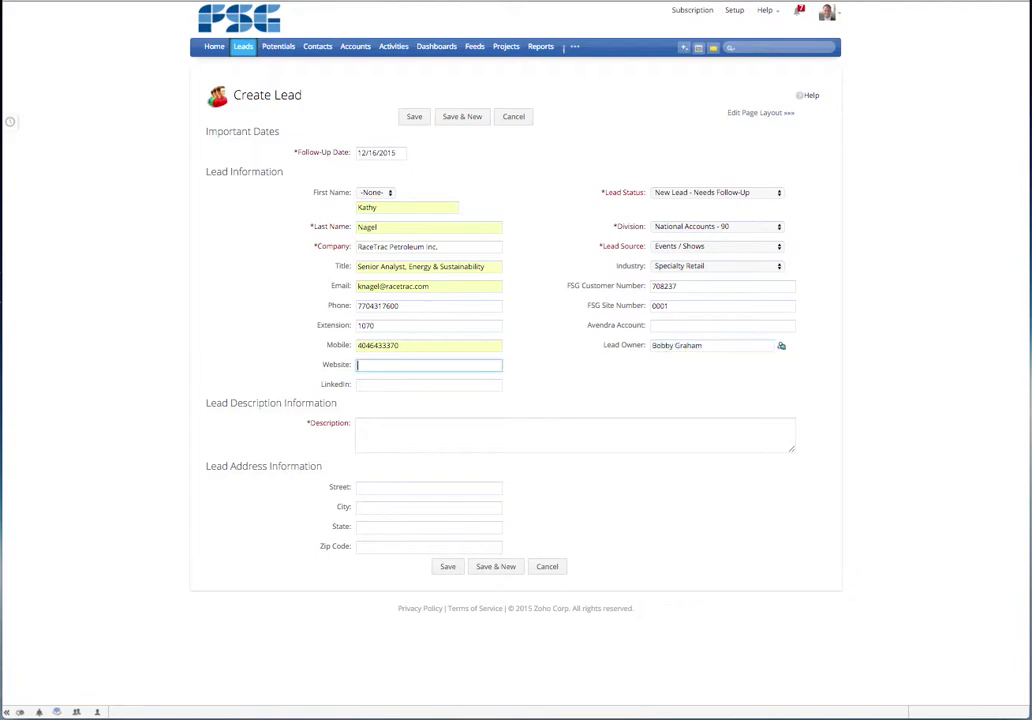
type("www.")
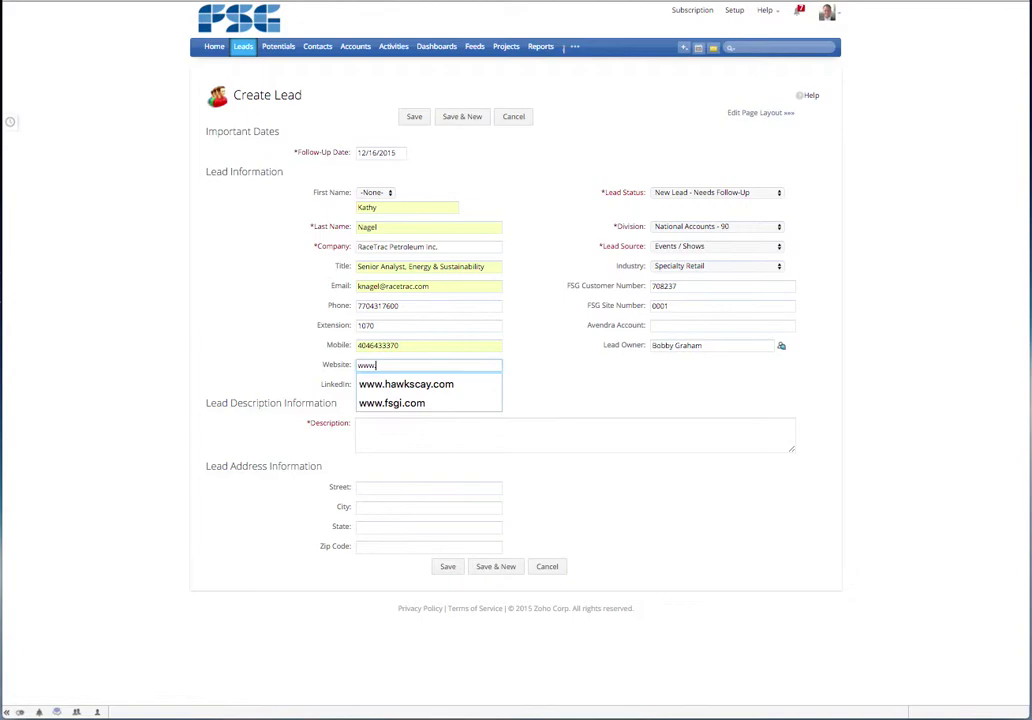
type("race")
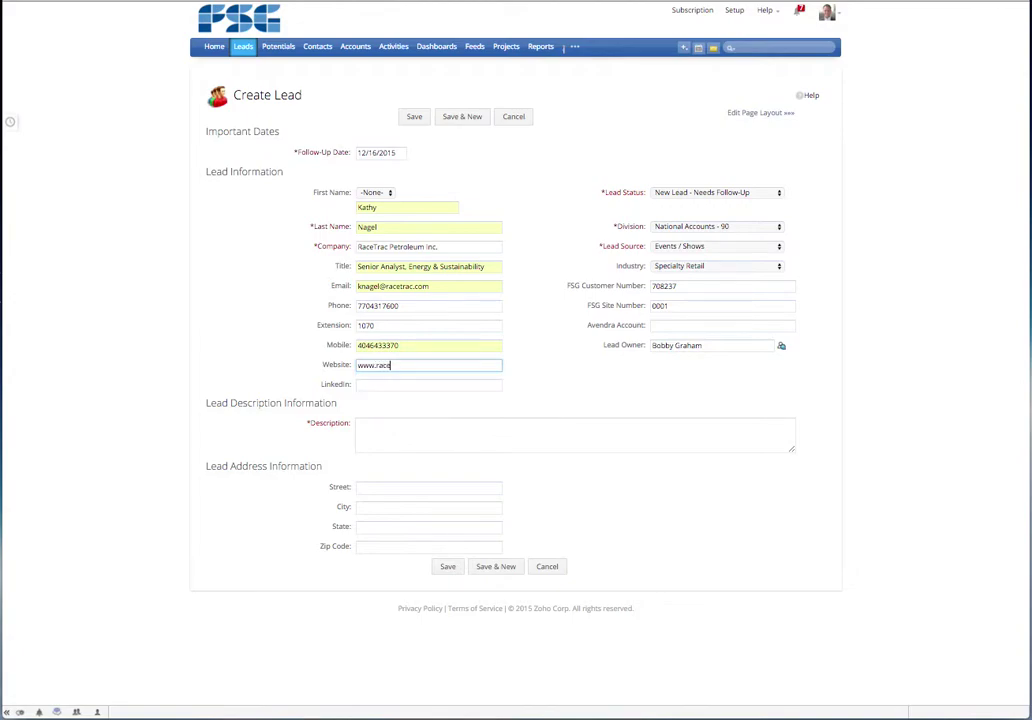
type("trac.com")
key("Tab")
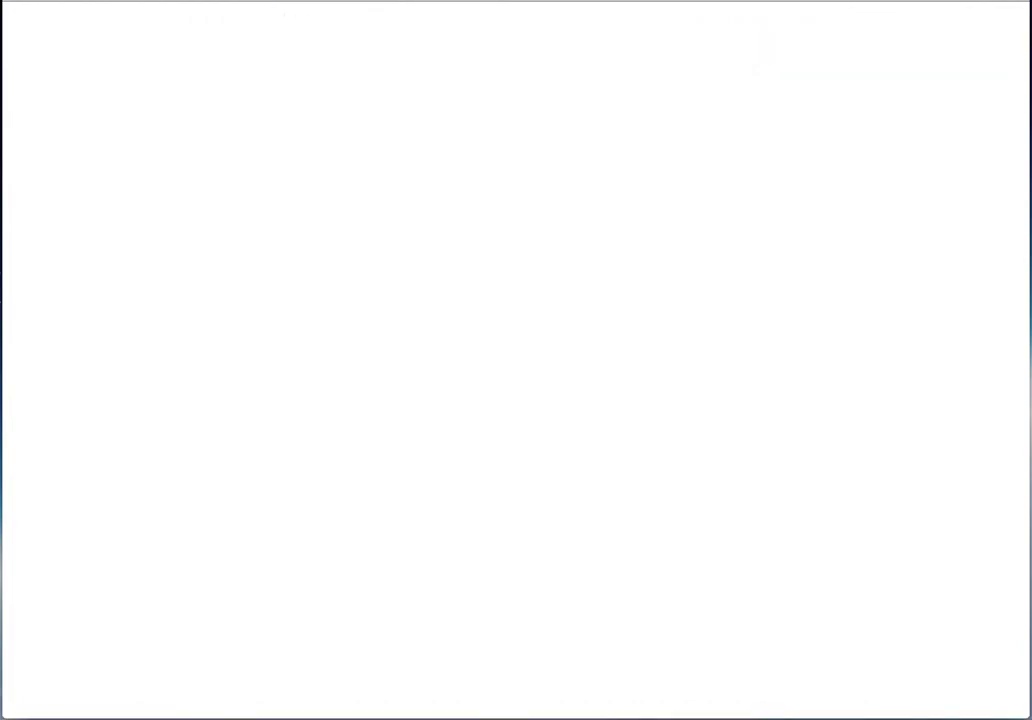
- Go to LinkedIn and open the lead's profile through the people search
type("lin")
key("Return")
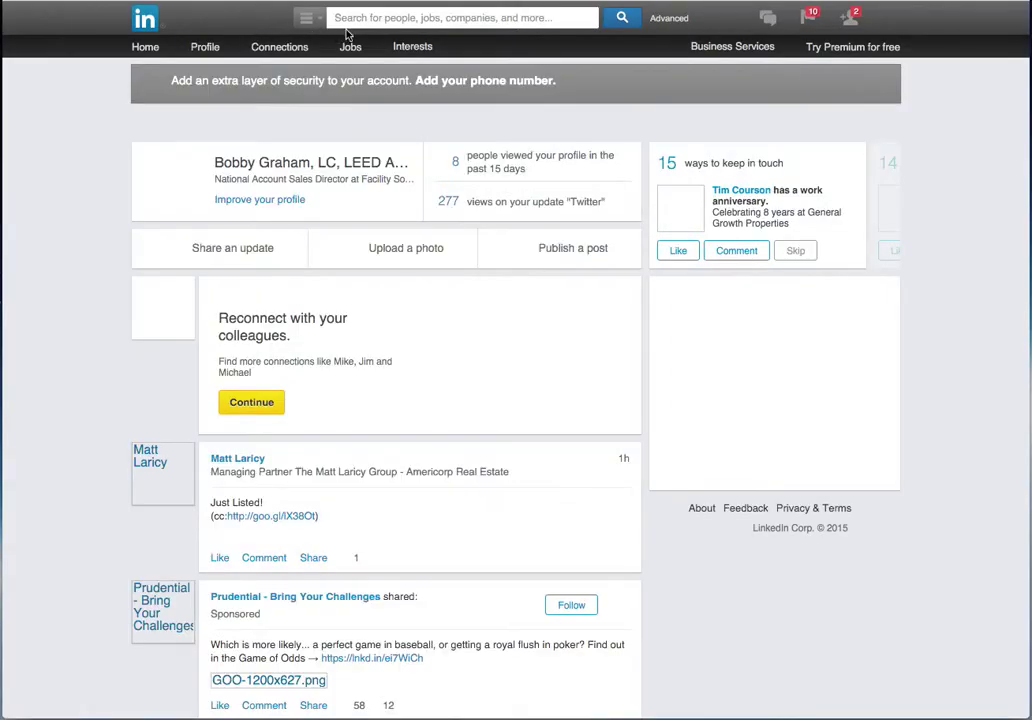
left_click(365, 20)
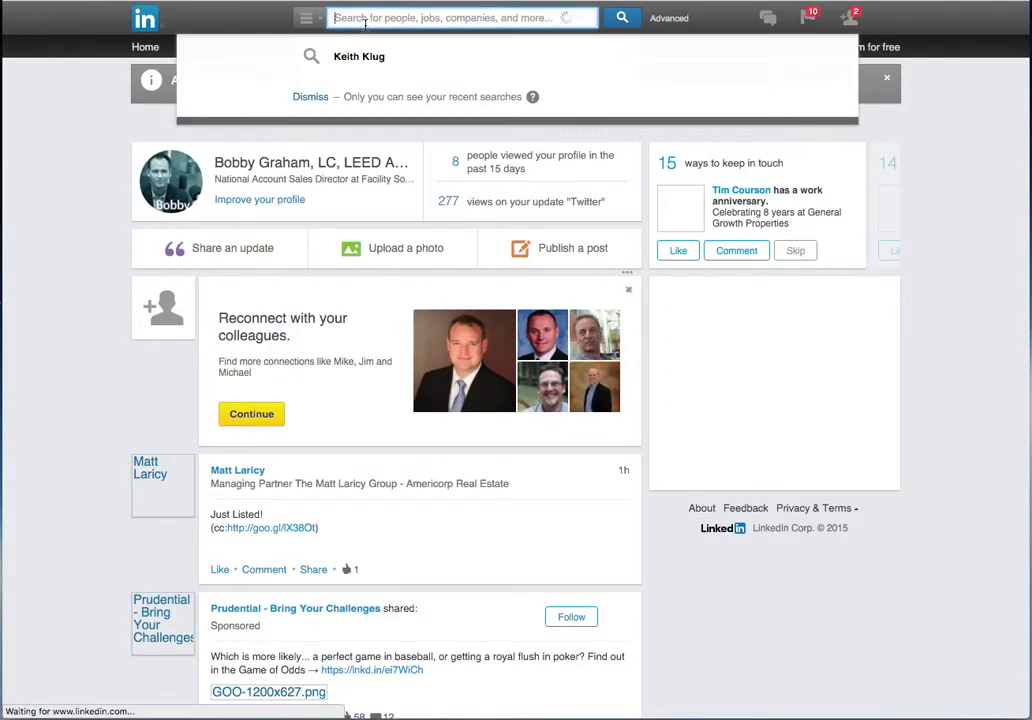
type("kath")
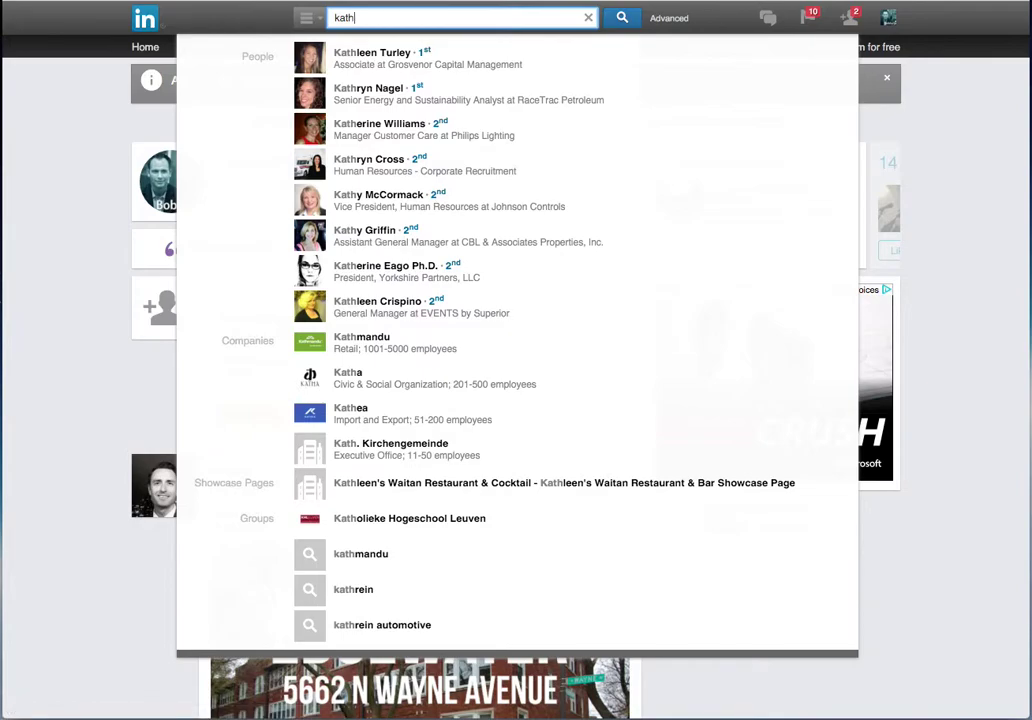
key("Down")
key("Down")
key("Return")
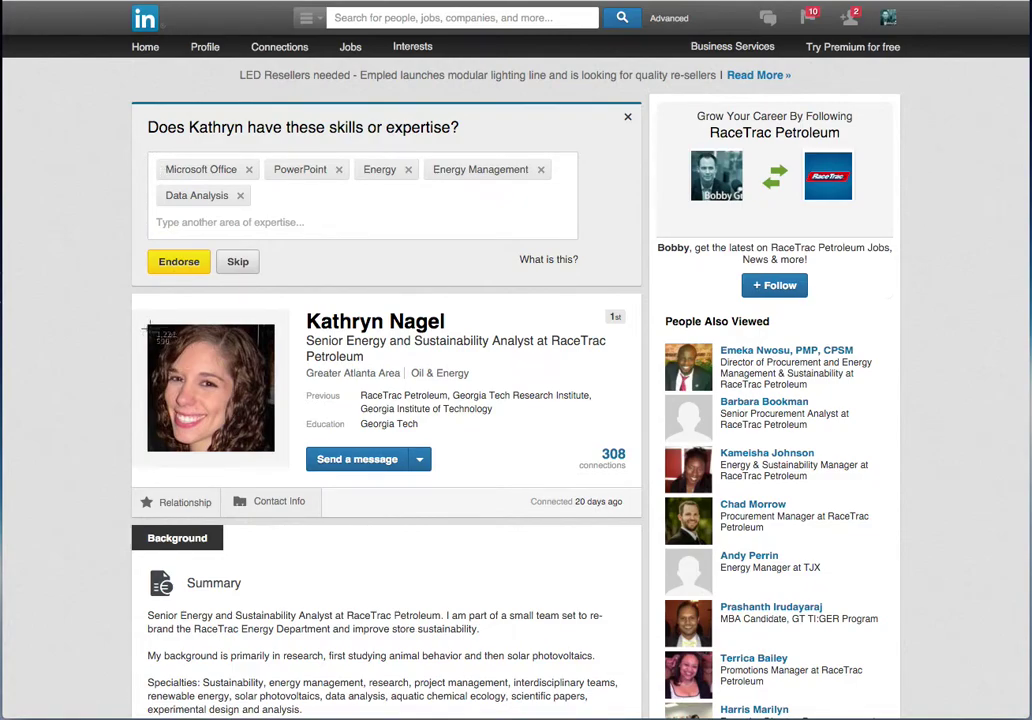
- Copy the LinkedIn profile URL from the profile's contact info and switch back to Zoho CRM
left_click_drag(148, 325, 274, 451)
scroll(242, 513, "down", 2)
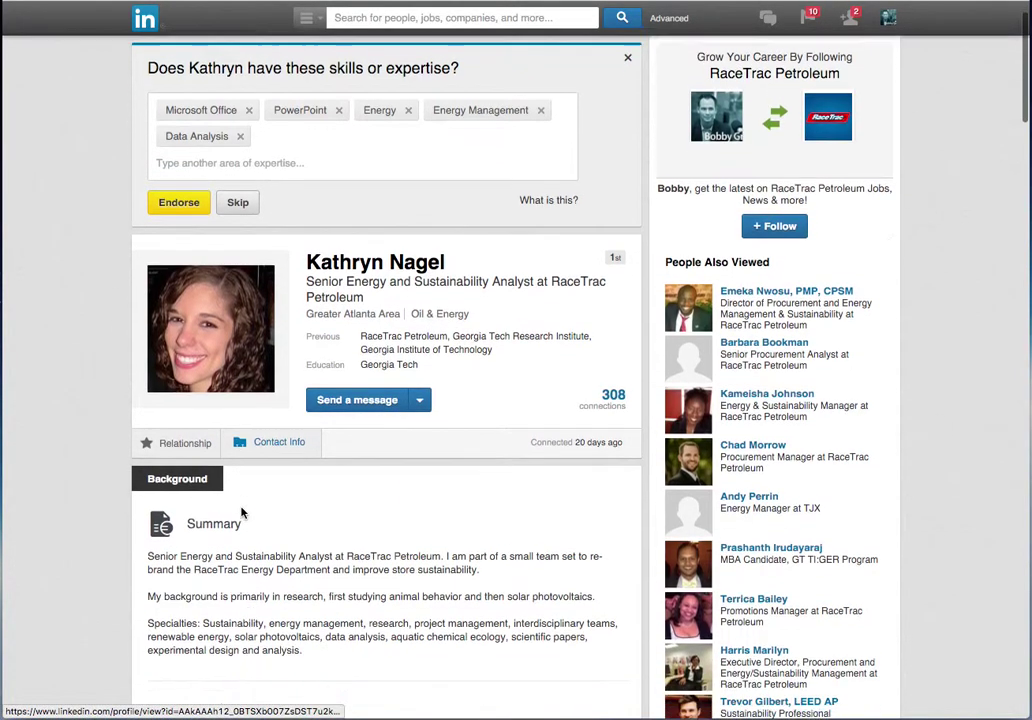
scroll(580, 210, "up", 2)
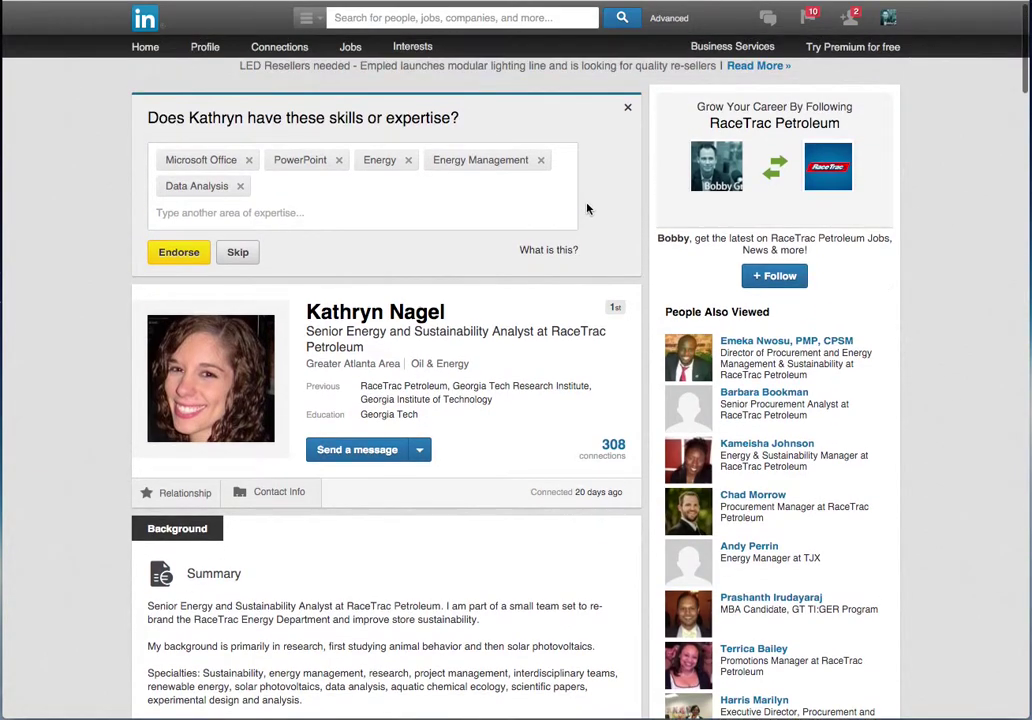
left_click(629, 108)
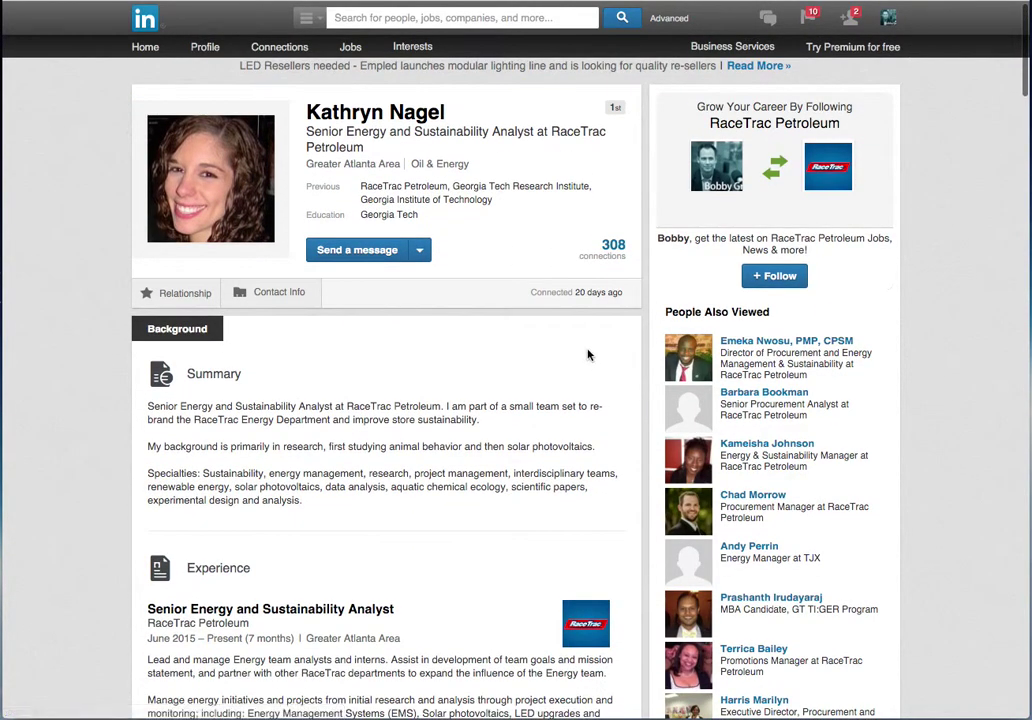
left_click(275, 292)
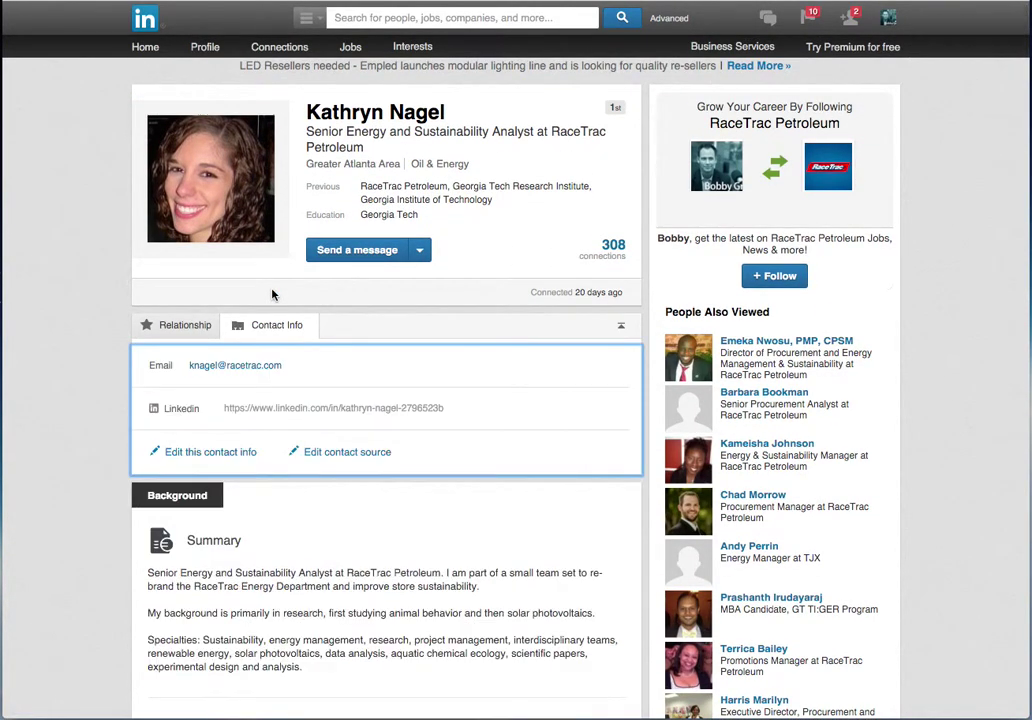
right_click(306, 416)
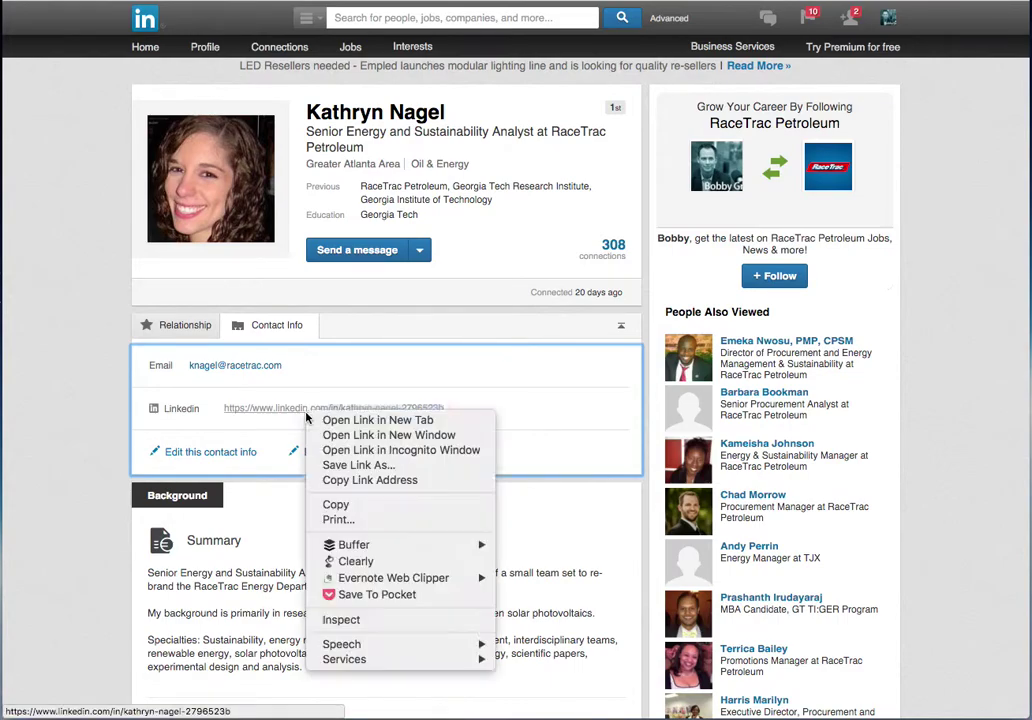
left_click(374, 505)
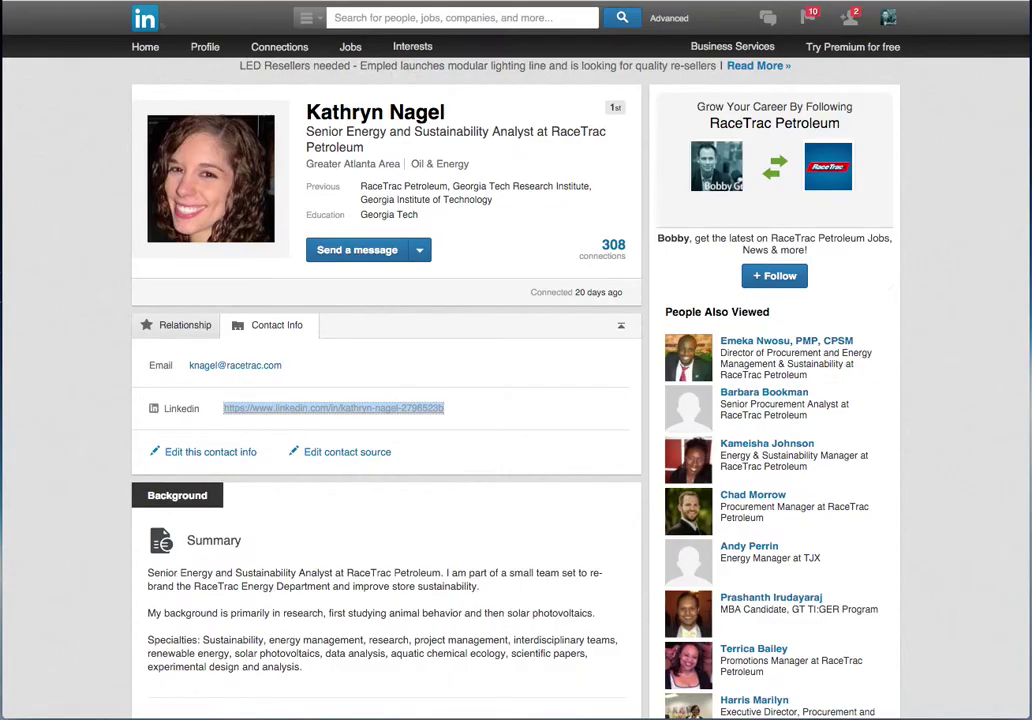
key("alt+Tab")
- Paste the LinkedIn profile URL and type the description 'We meet at EEI and she is working on the the 2016EMS'
key("ctrl+v")
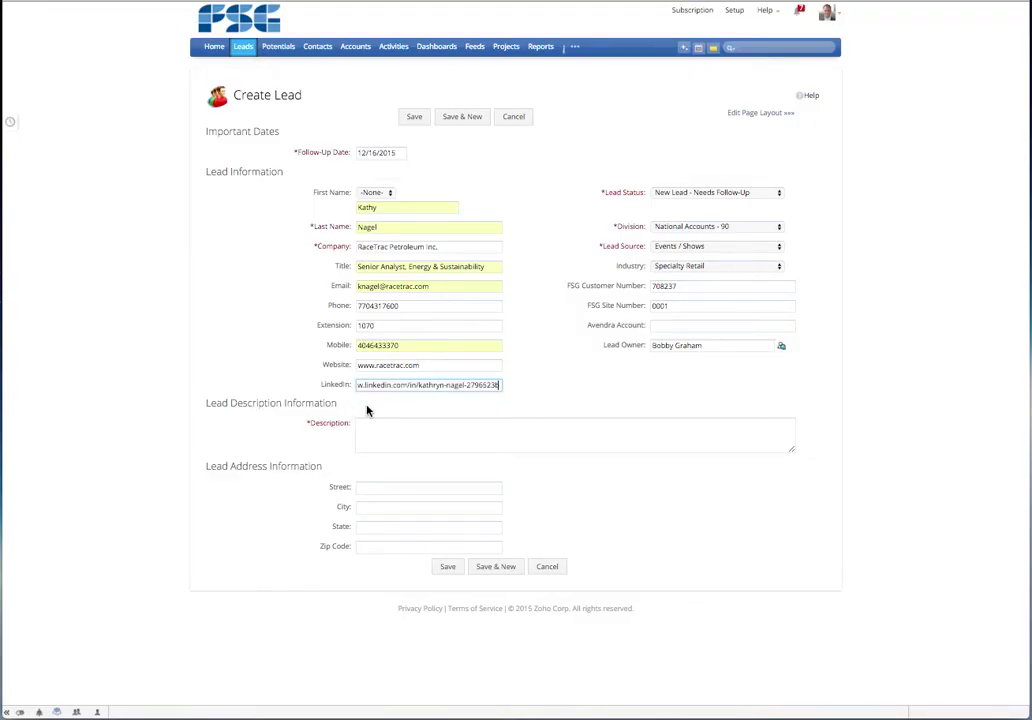
key("Tab")
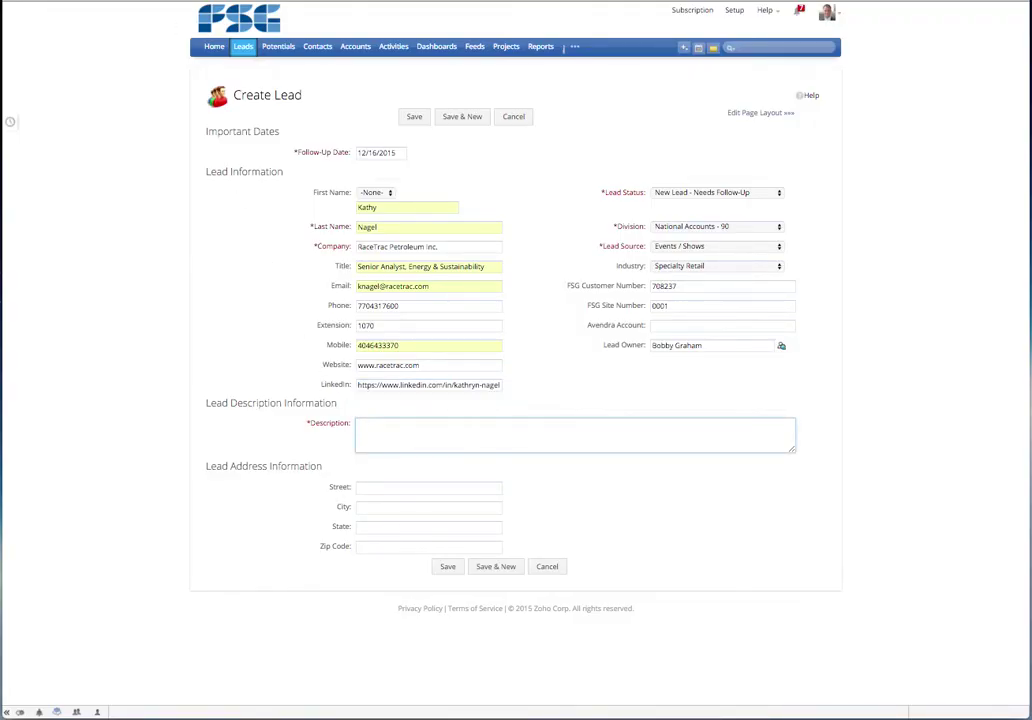
type("We meet at EEI and she is working on the")
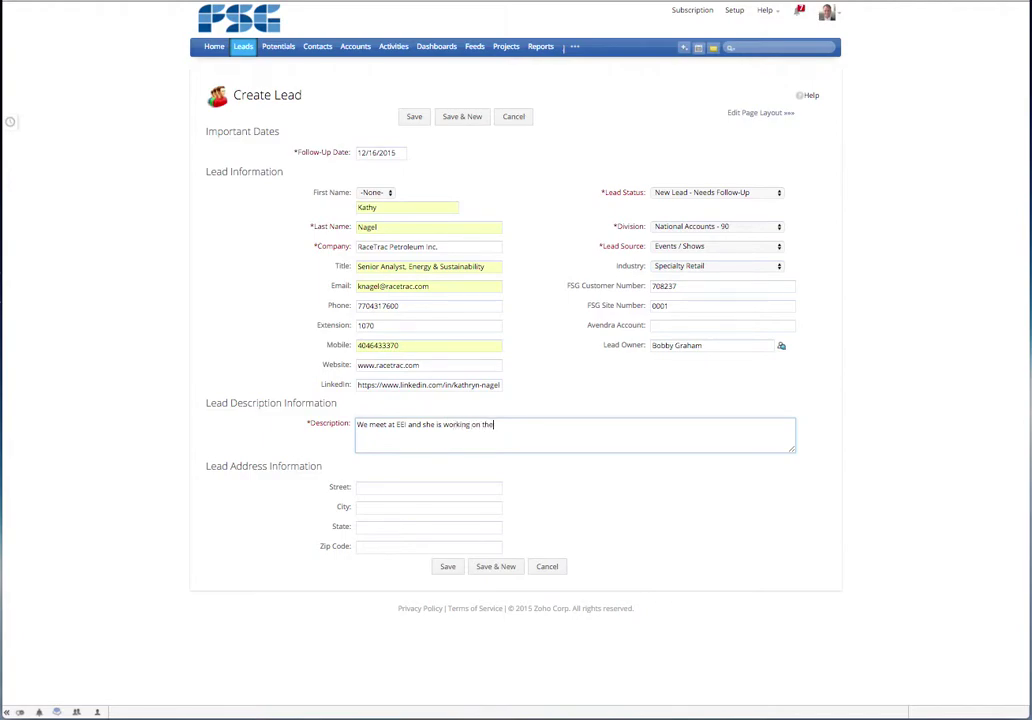
type(" the 2016EMS")
- Remove the duplicated 'the' from the description and finish it with 'Pilot / Piogram.'
double_click(497, 424)
key("BackSpace")
key("Left")
key("Left")
key("Left")
key("End")
type("Pilot / Pi")
type("ogram.")
- Fill the Street field with the saved autofill street address
left_click(428, 487)
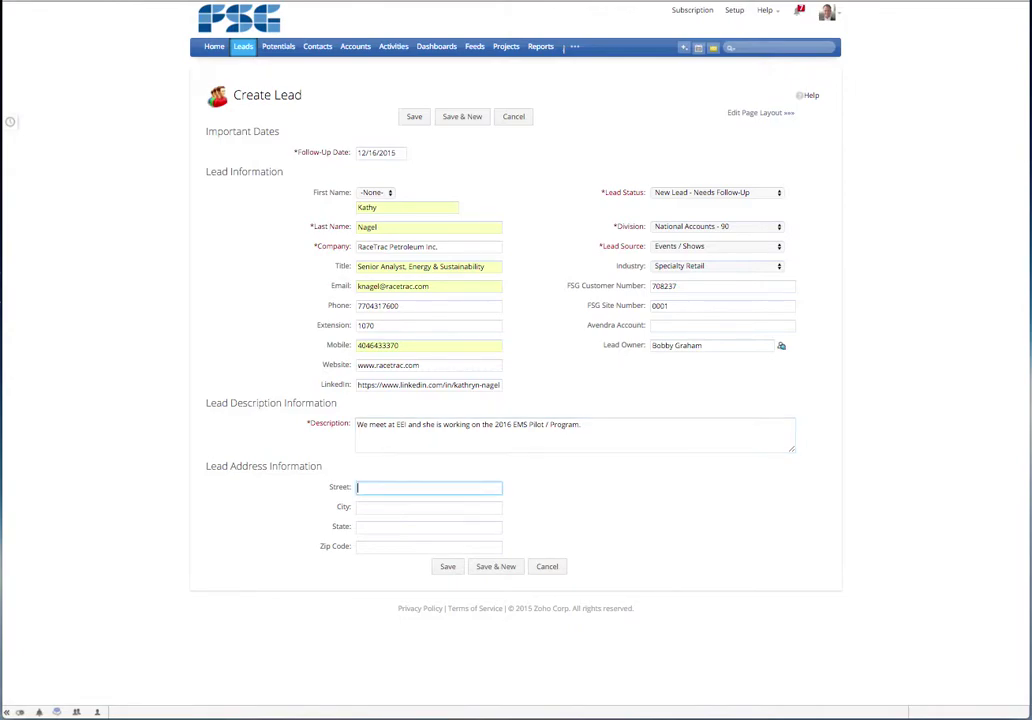
type("323")
key("BackSpace")
key("Down")
key("Tab")
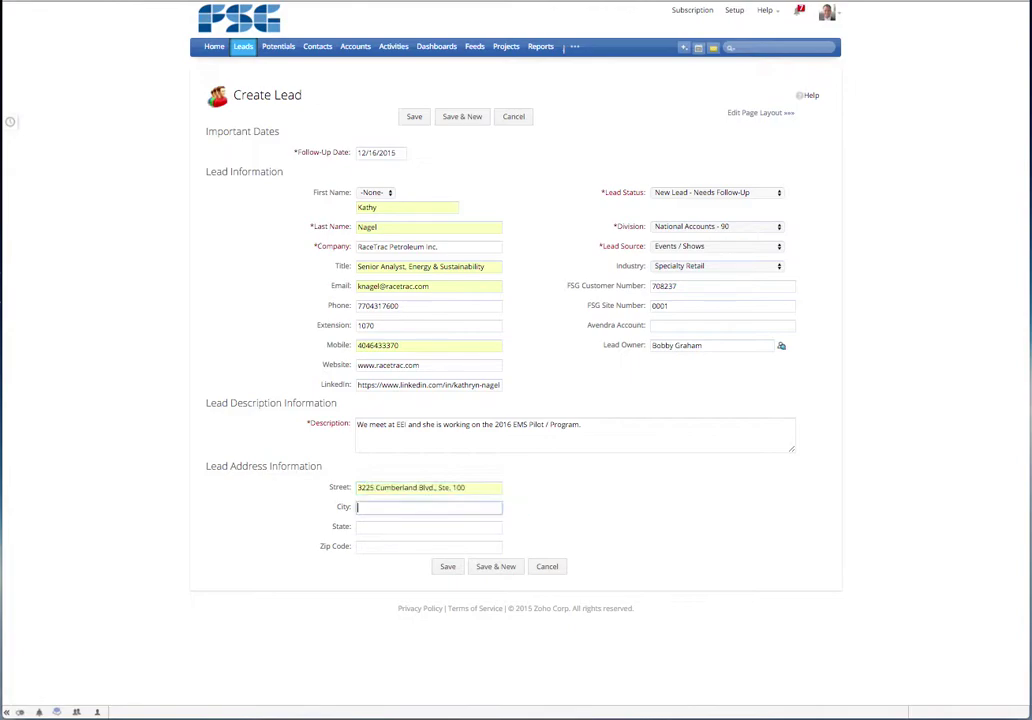
- Complete the city, state and zip code fields, accepting the autofill suggestions
type("At")
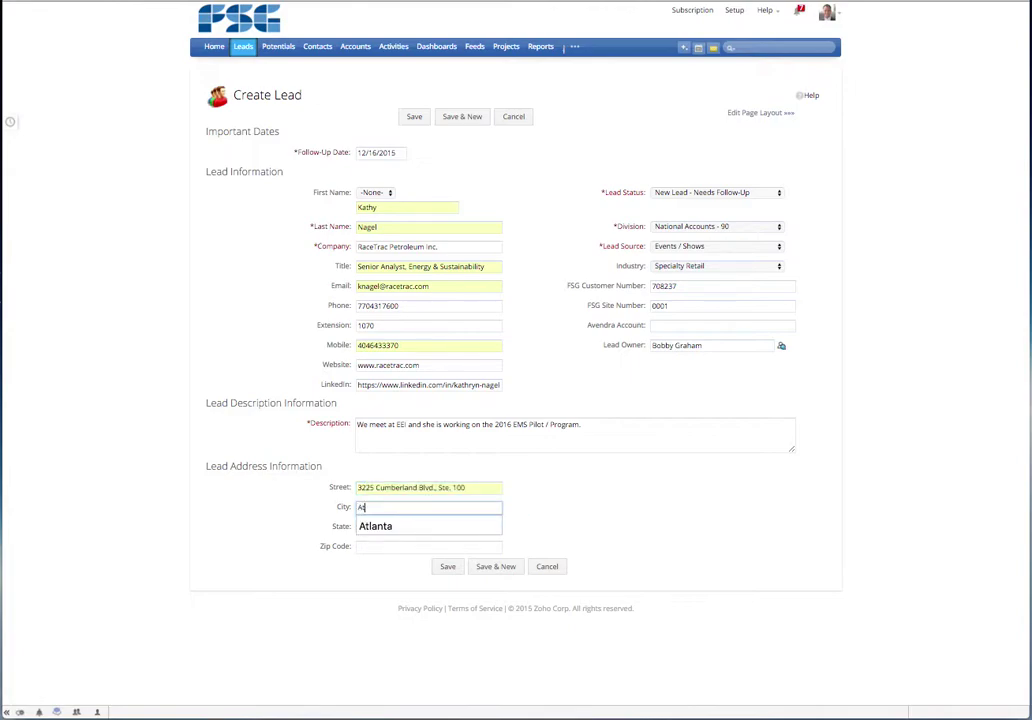
key("Down")
key("Tab")
type("GA")
key("Tab")
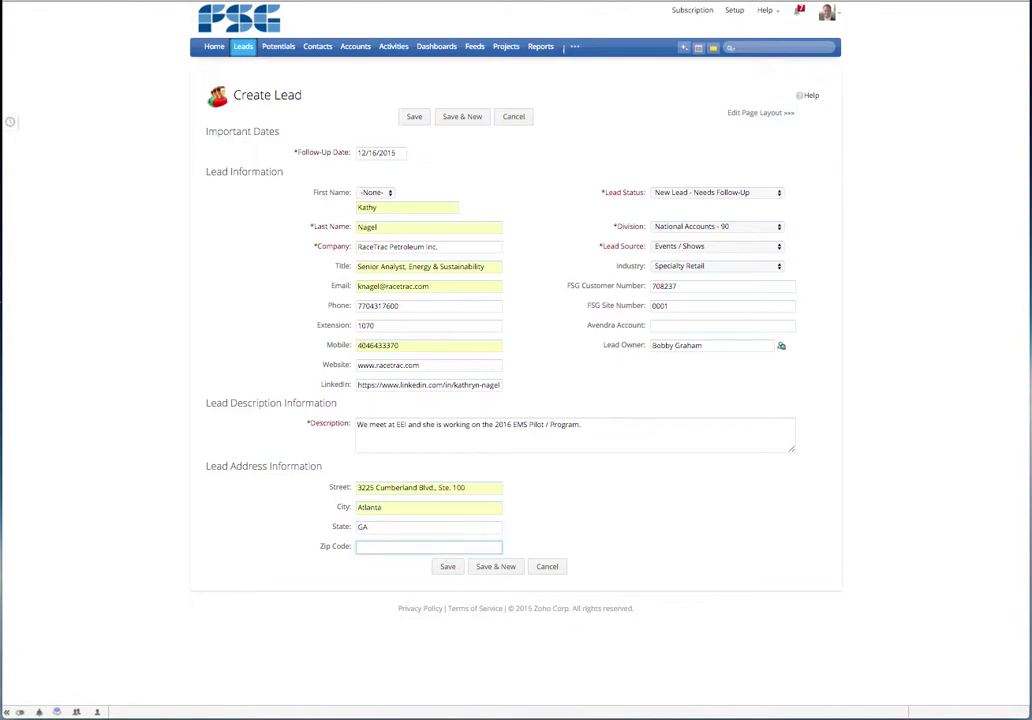
type("3033")
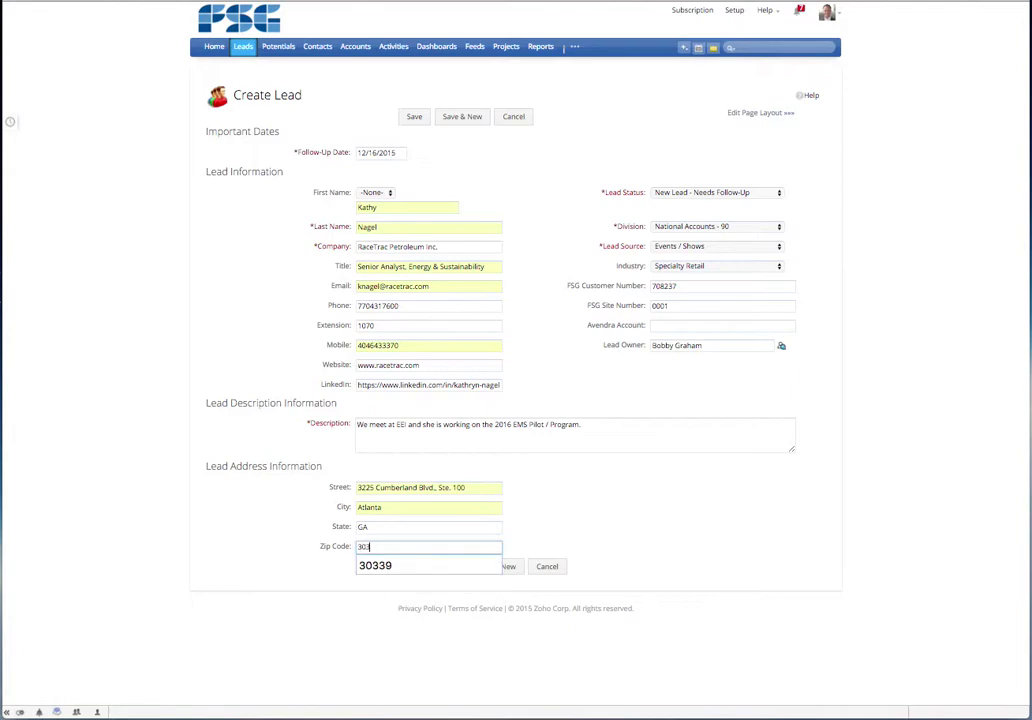
type("9")
left_click(633, 509)
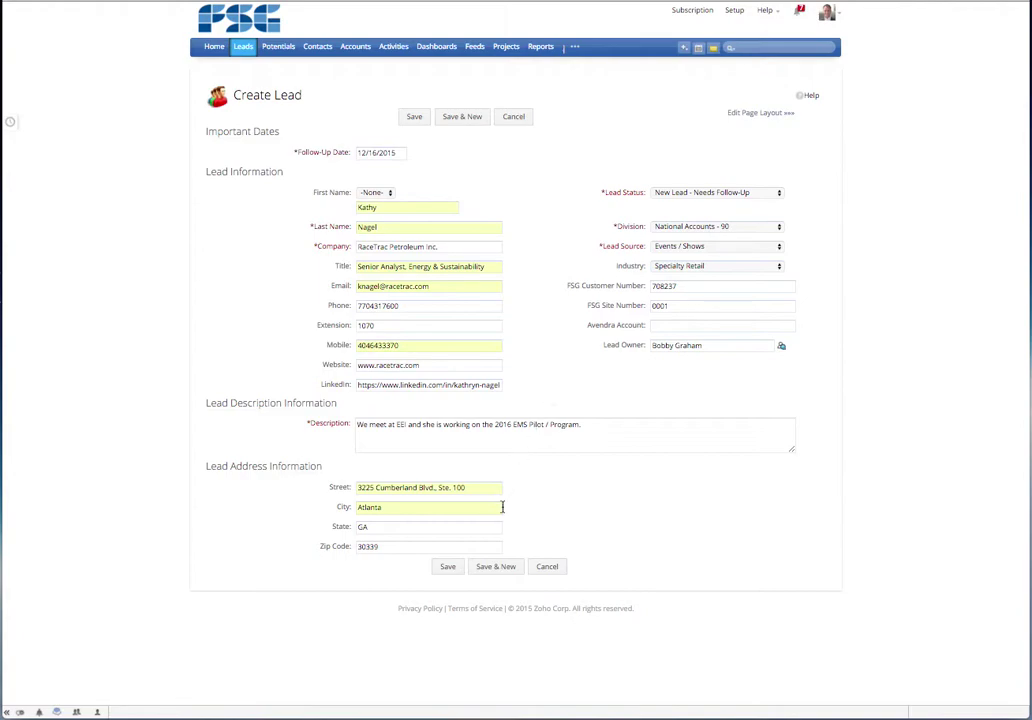
- Try saving the lead, screenshot the duplicate Company and Email errors, and append '2' to the e-mail
left_click(447, 568)
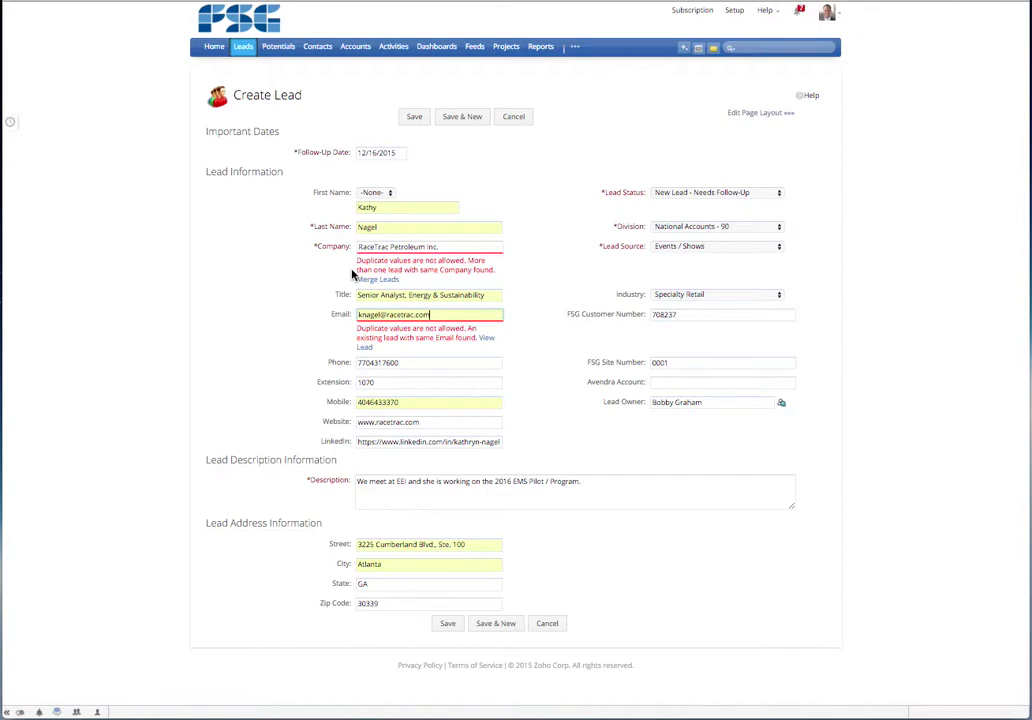
key("super+shift+4")
left_click_drag(192, 82, 843, 658)
type("2")
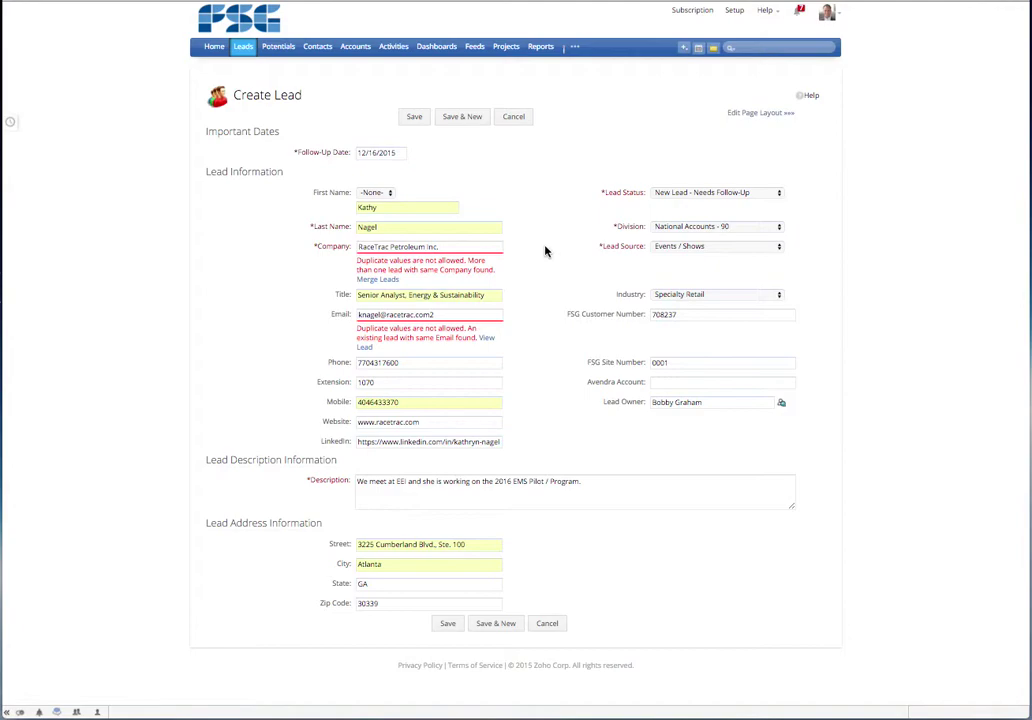
- Cancel the new lead form and open the existing RaceTrac Petroleum lead to review its details
left_click(523, 119)
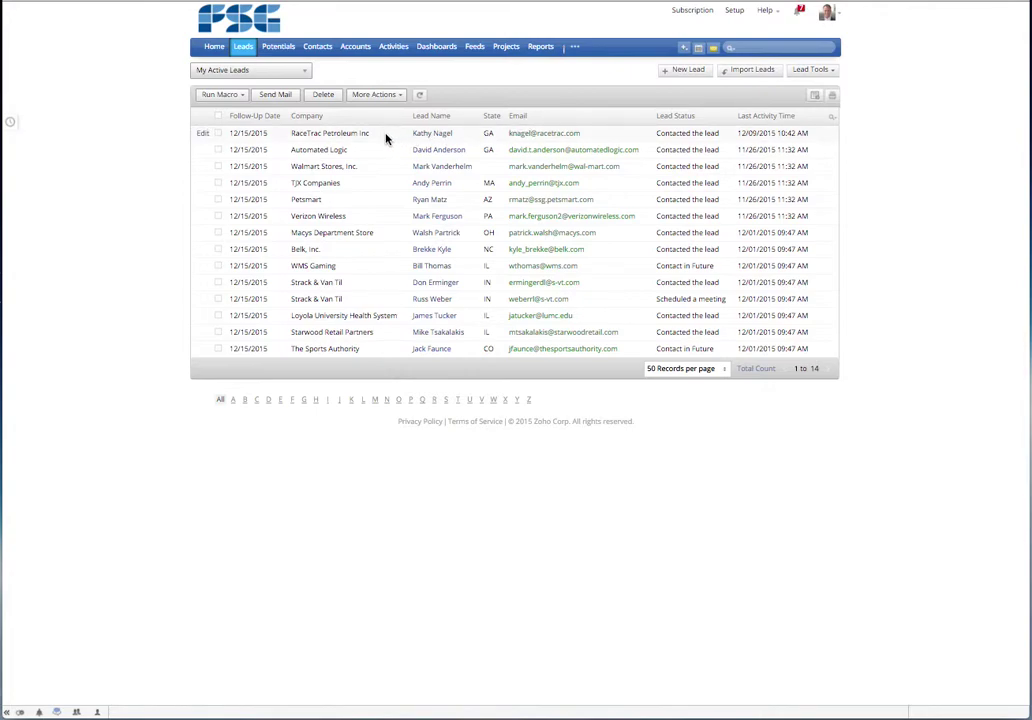
left_click(386, 139)
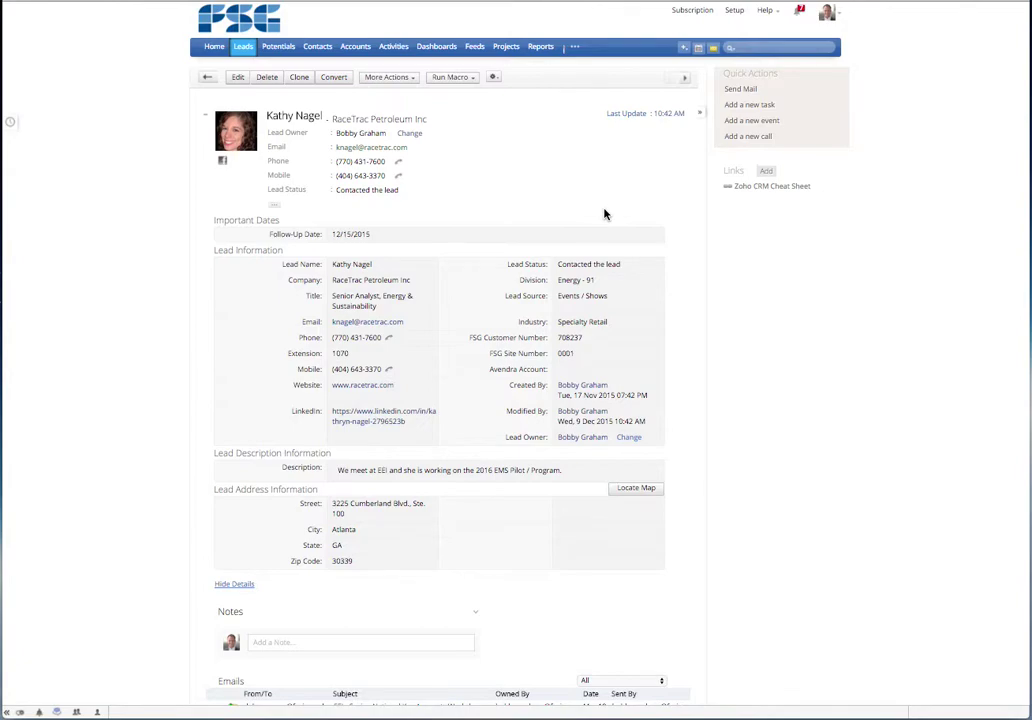
scroll(604, 214, "down", 1)
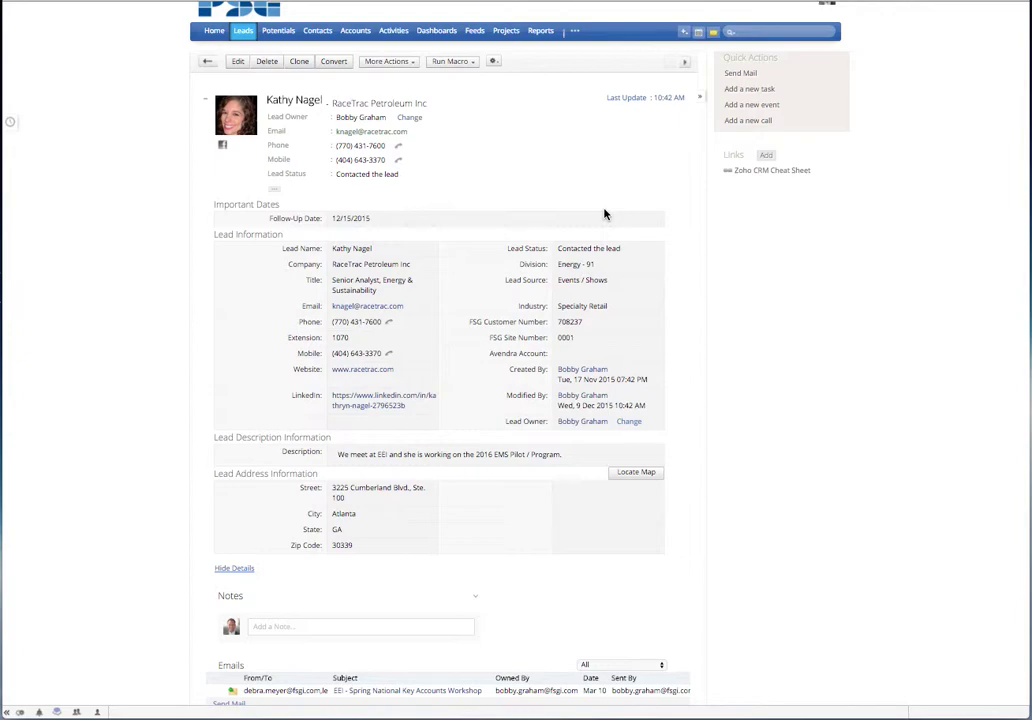
scroll(442, 437, "down", 5)
scroll(442, 436, "down", 2)
scroll(442, 435, "up", 10)
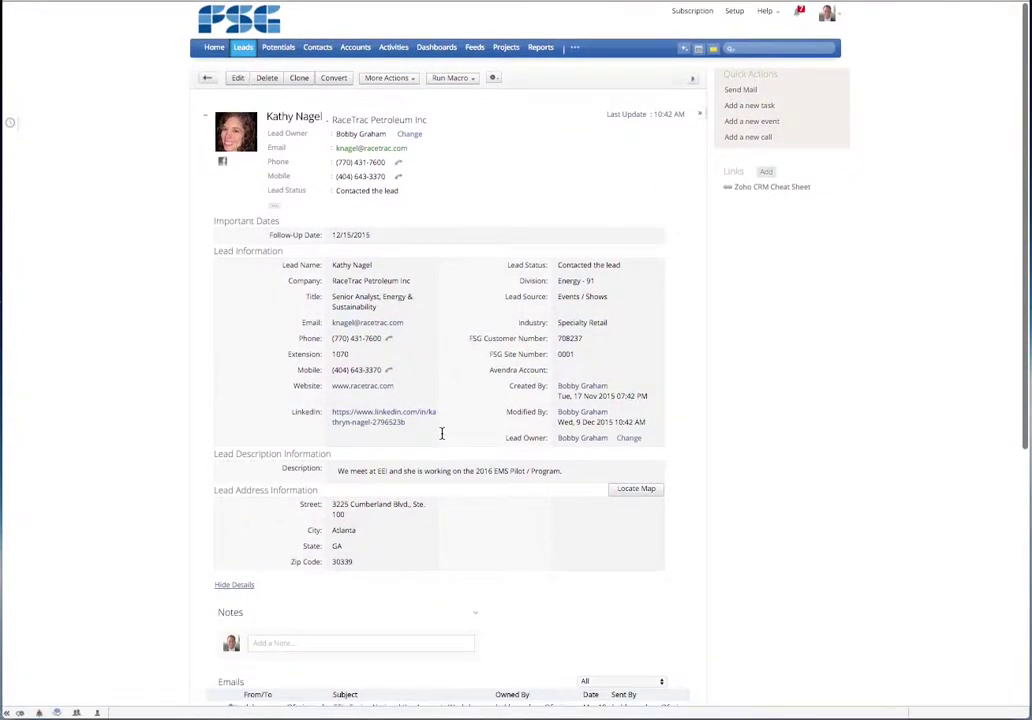